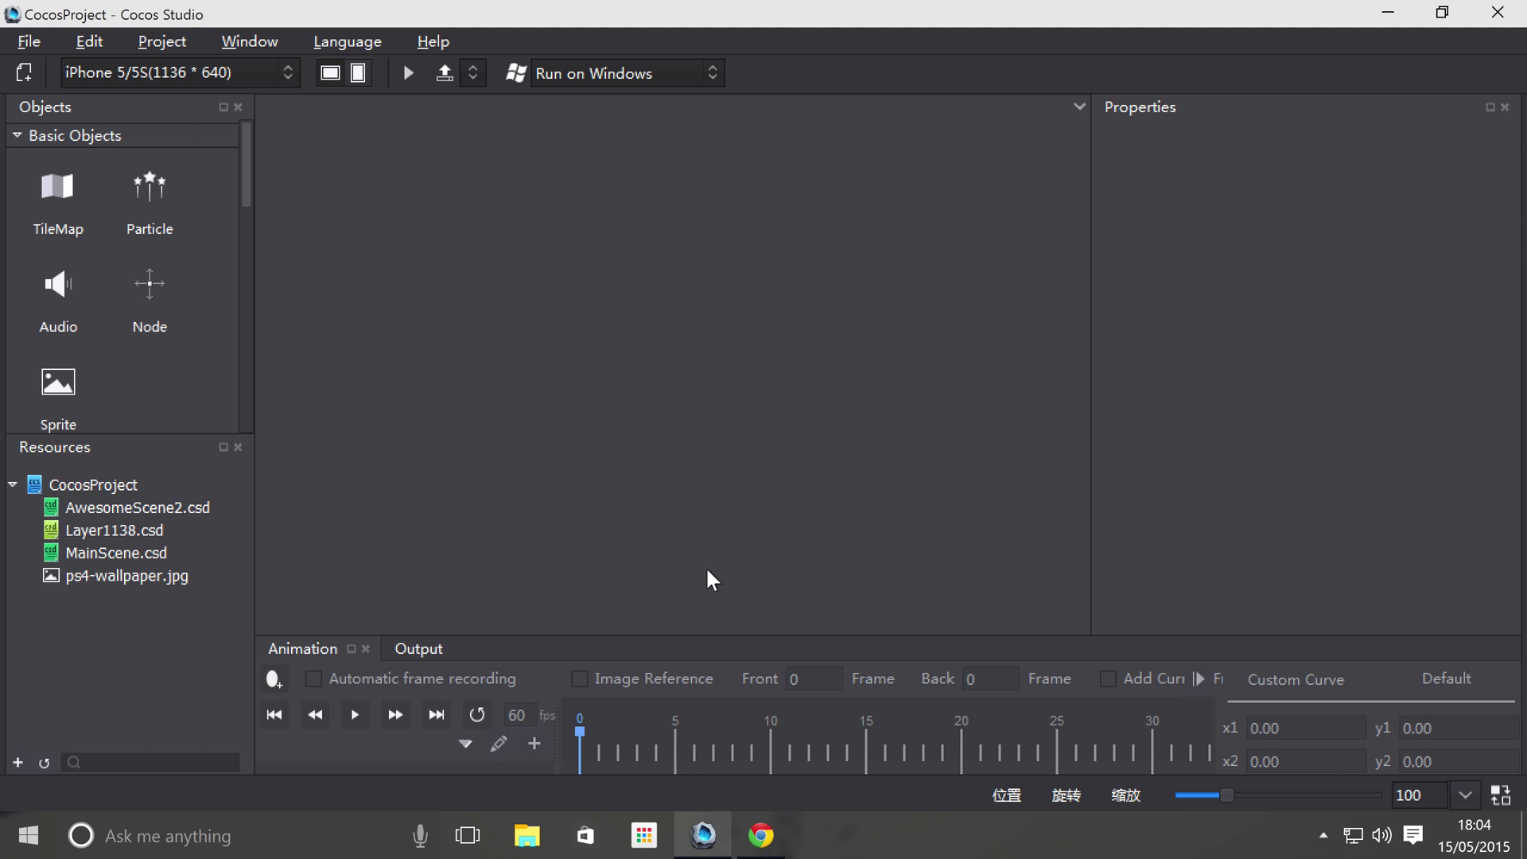
Step: Switch from the empty Cocos Studio project to a new Google Chrome tab
click(757, 835)
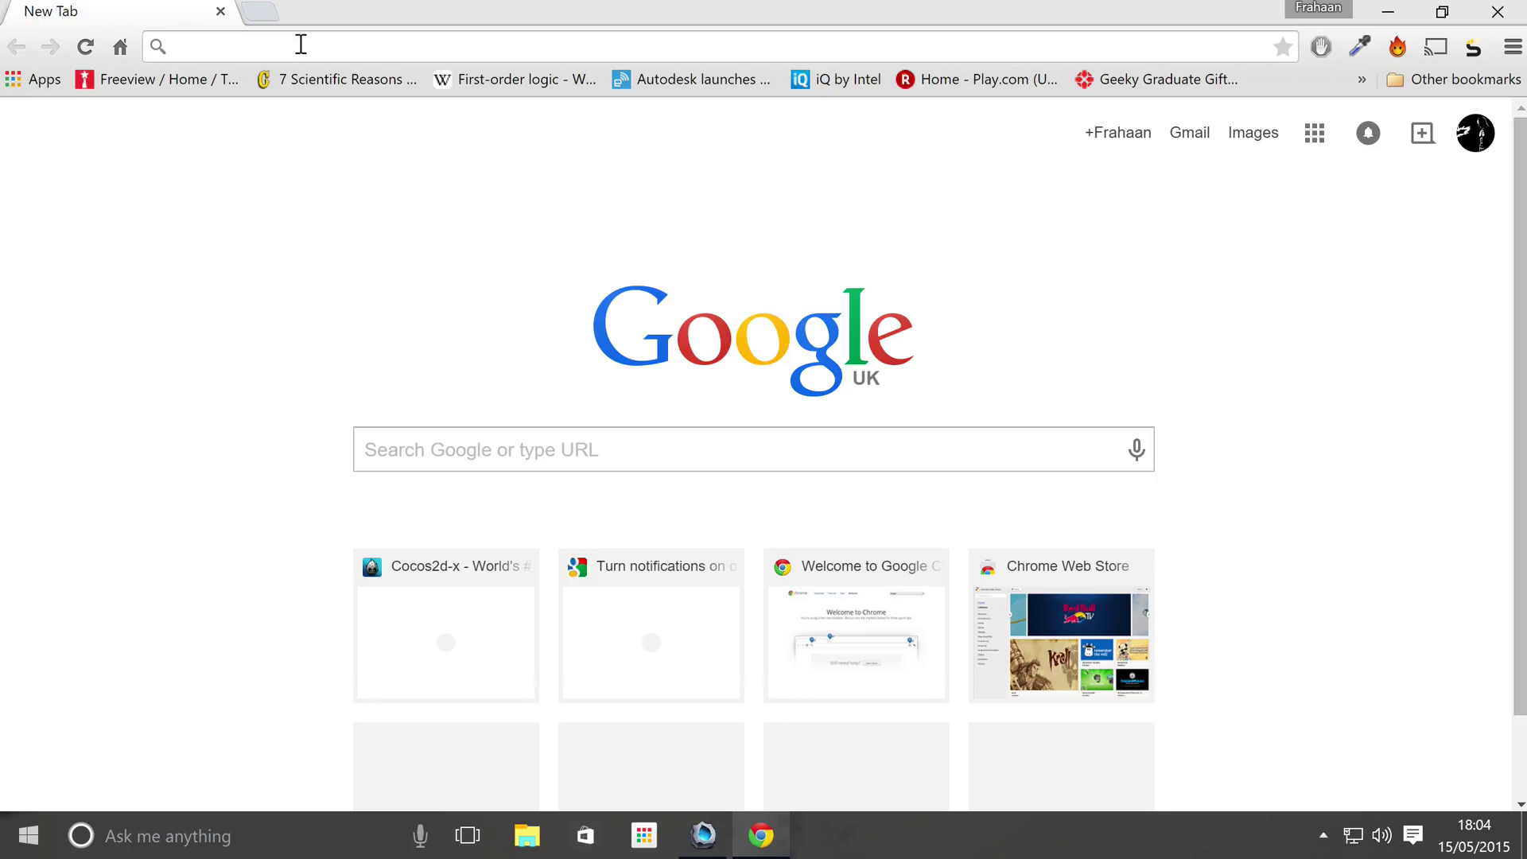
Step: Load particle2dx.com by typing particle2dx and accepting the .com completion
text(particle)
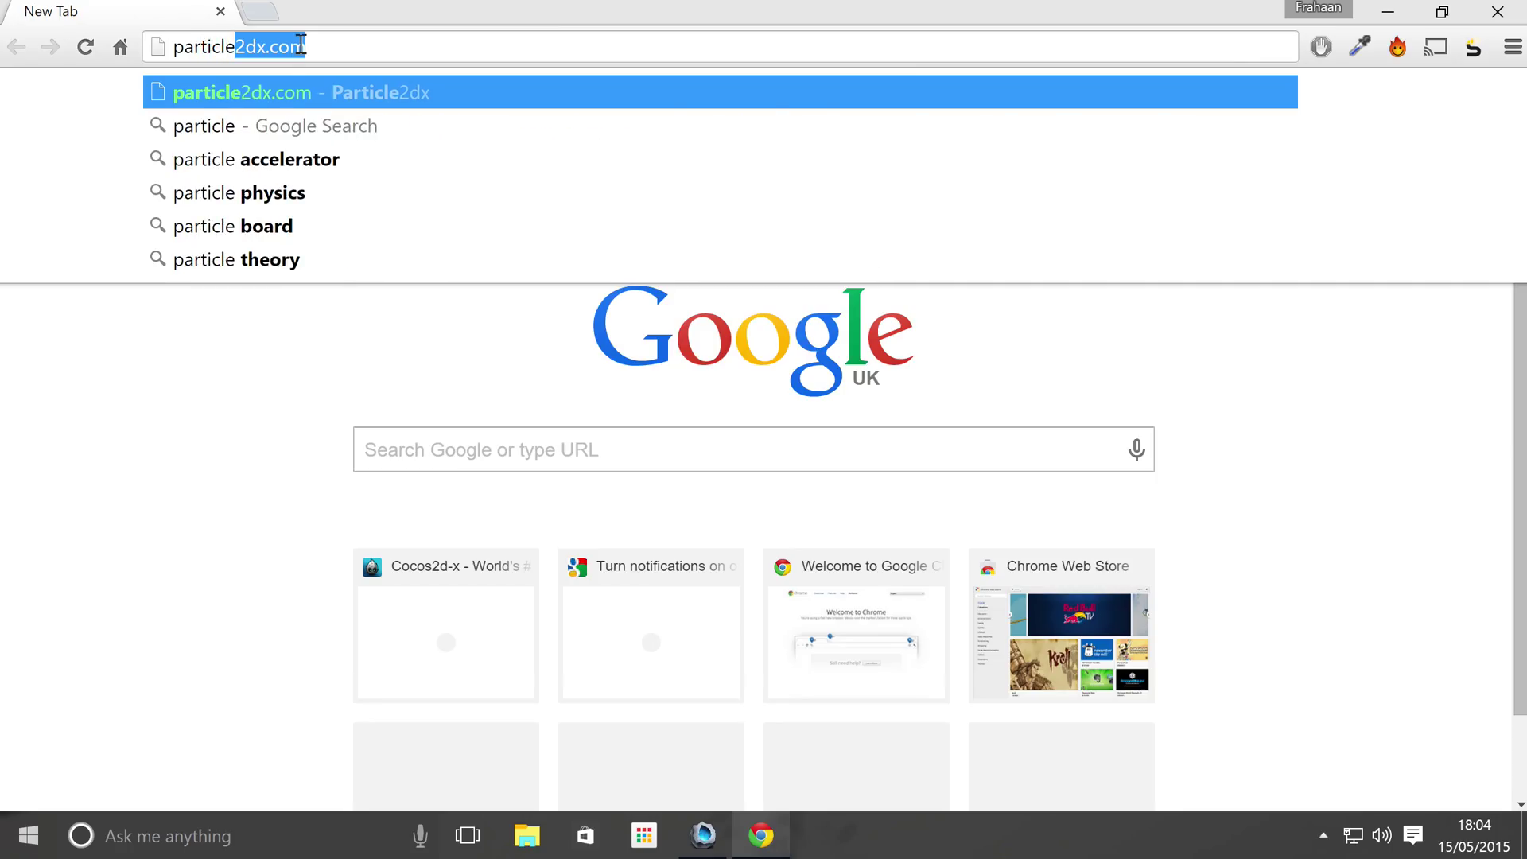
text(2dx)
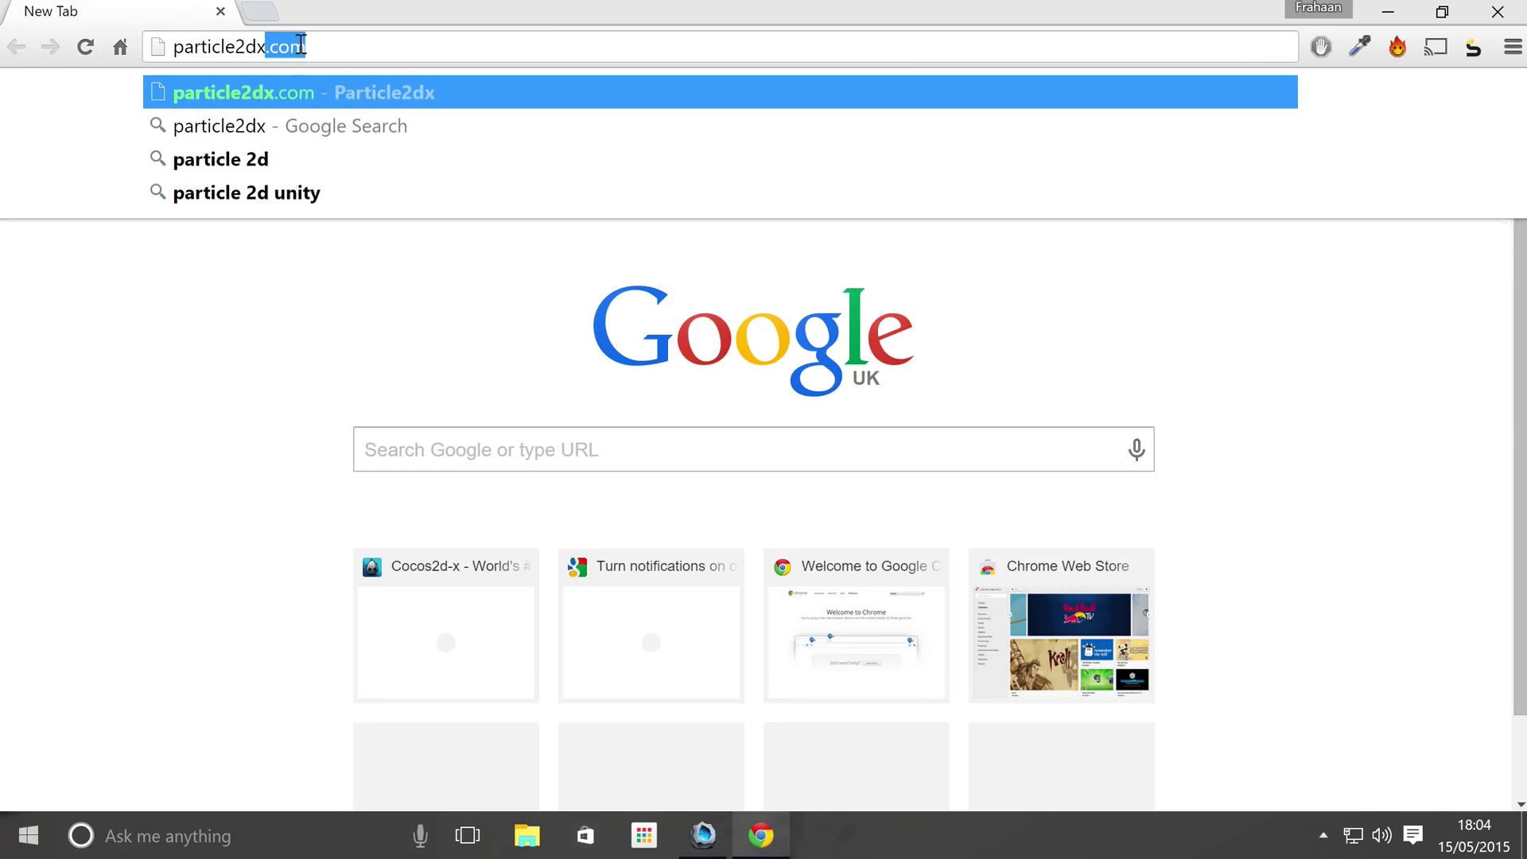
key(Right)
key(Return)
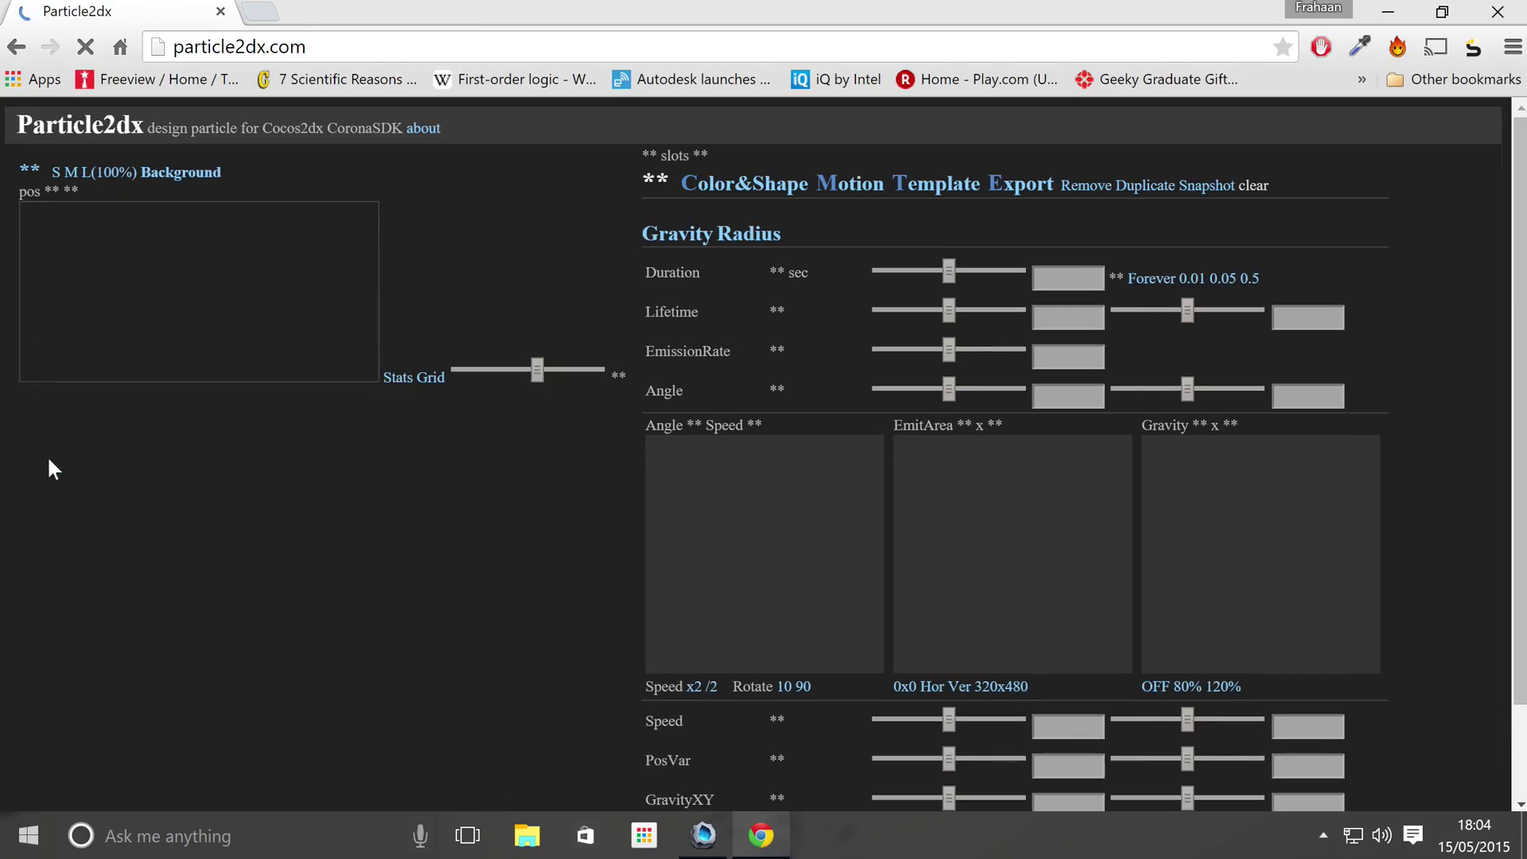
Step: Drag the blue emitter across the preview canvas to around position 380, 522
drag(123, 453, 251, 473)
mouse_move(668, 294)
mouse_down()
mouse_move(739, 295)
mouse_move(668, 295)
mouse_up()
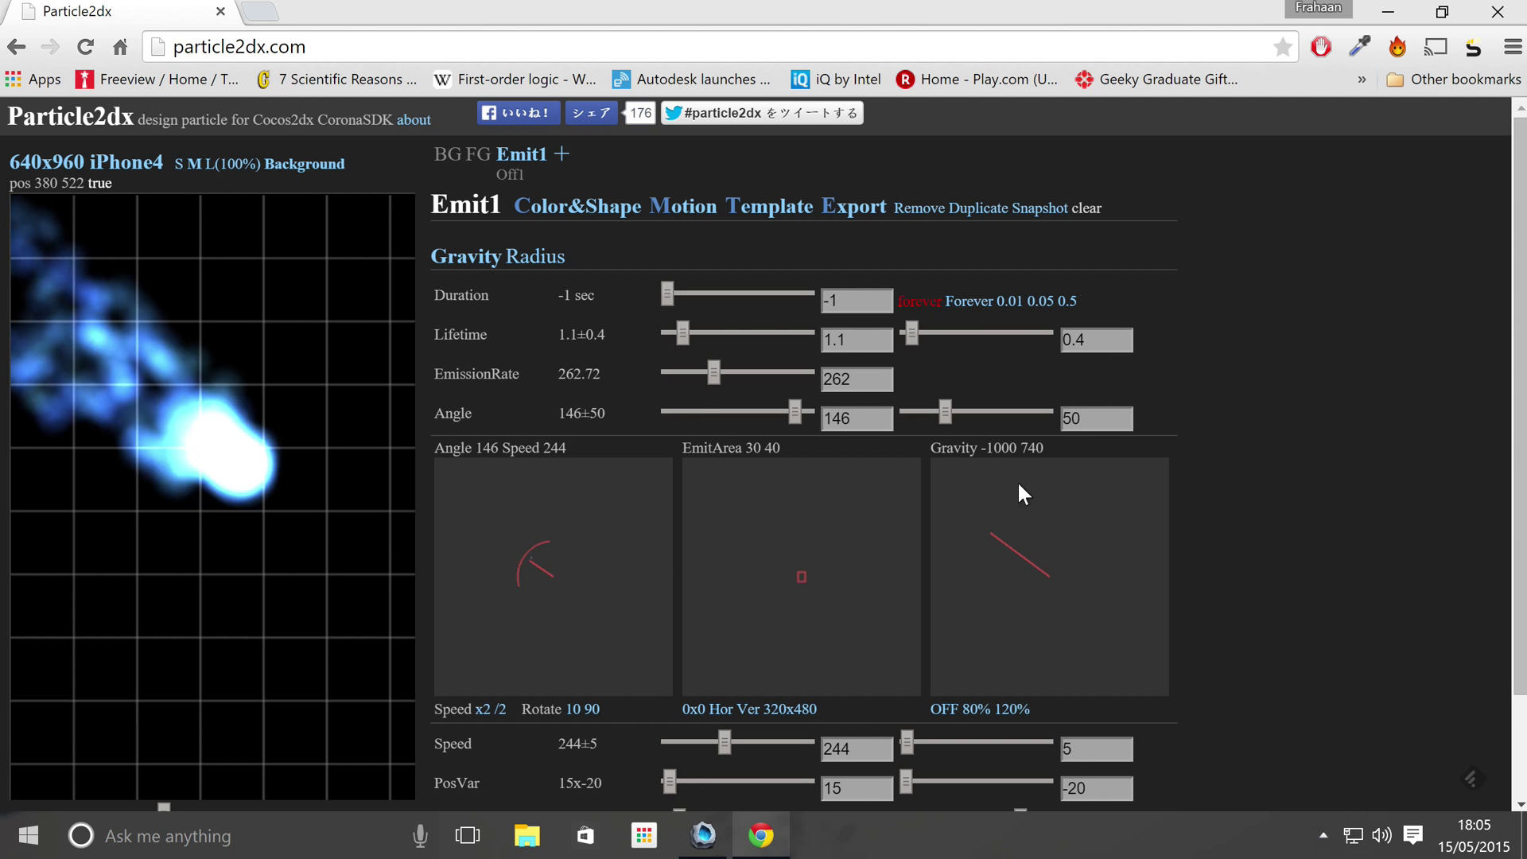
scroll(1112, 517, down, 2)
scroll(1111, 517, up, 2)
scroll(1112, 516, down, 2)
scroll(1111, 517, up, 2)
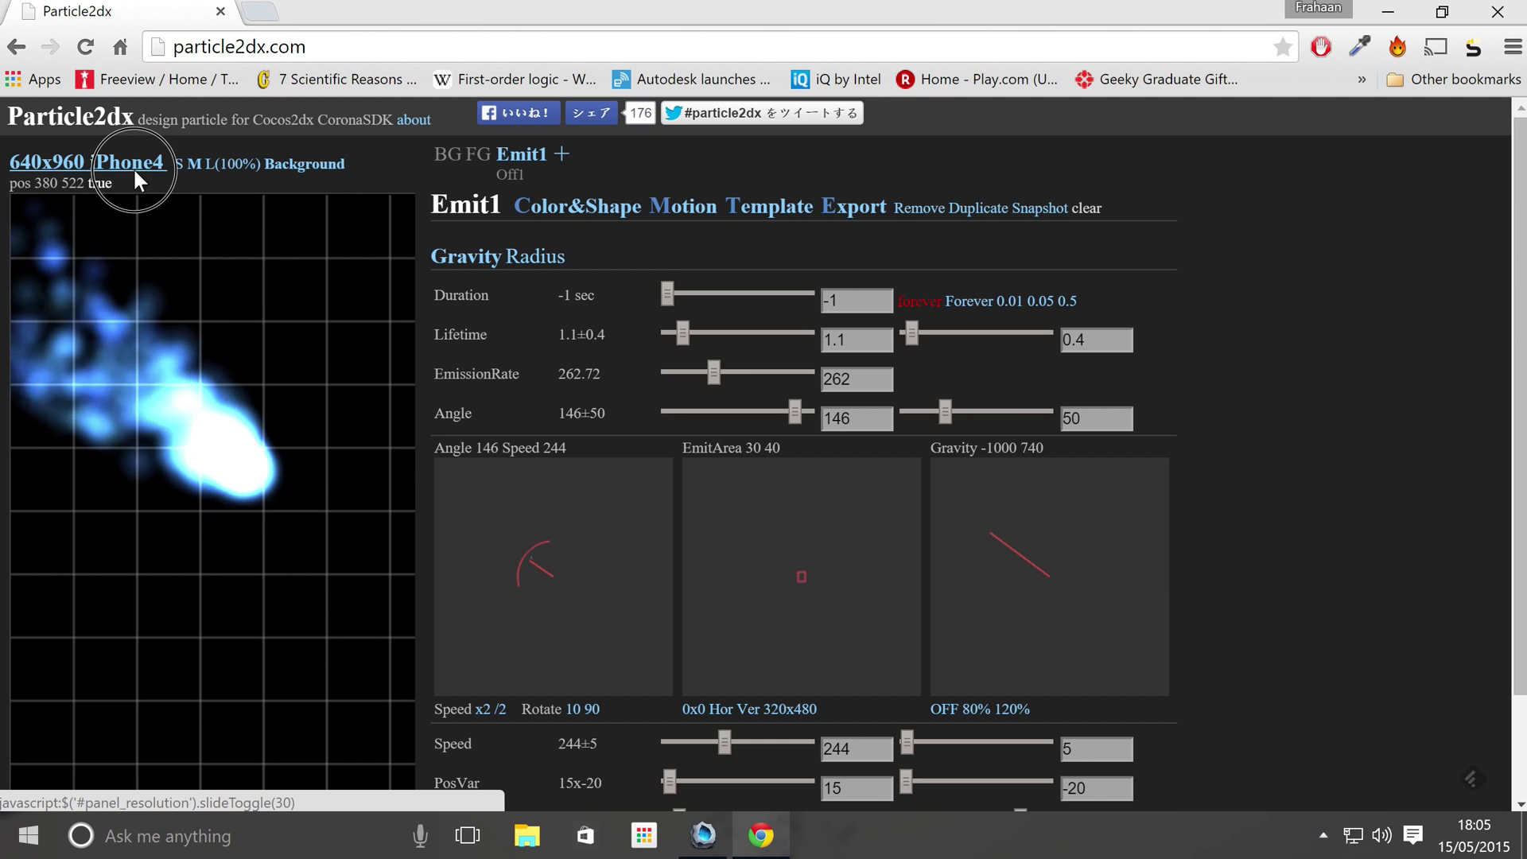
Step: Show the 640x960 iPhone4 resolution list and settle the emitter near position 307, 480
click(48, 162)
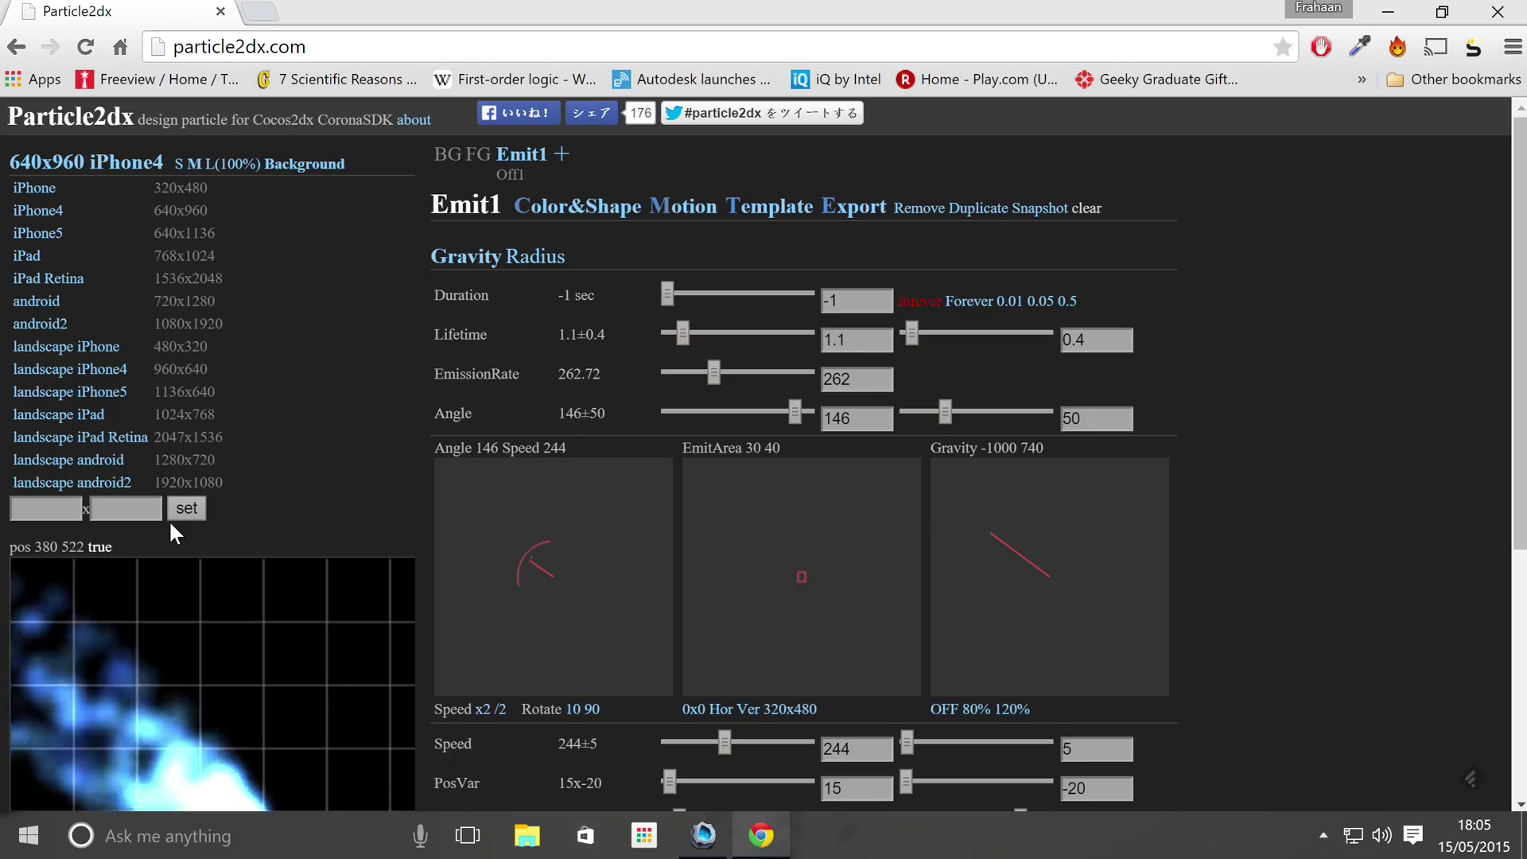
click(190, 611)
scroll(190, 612, down, 5)
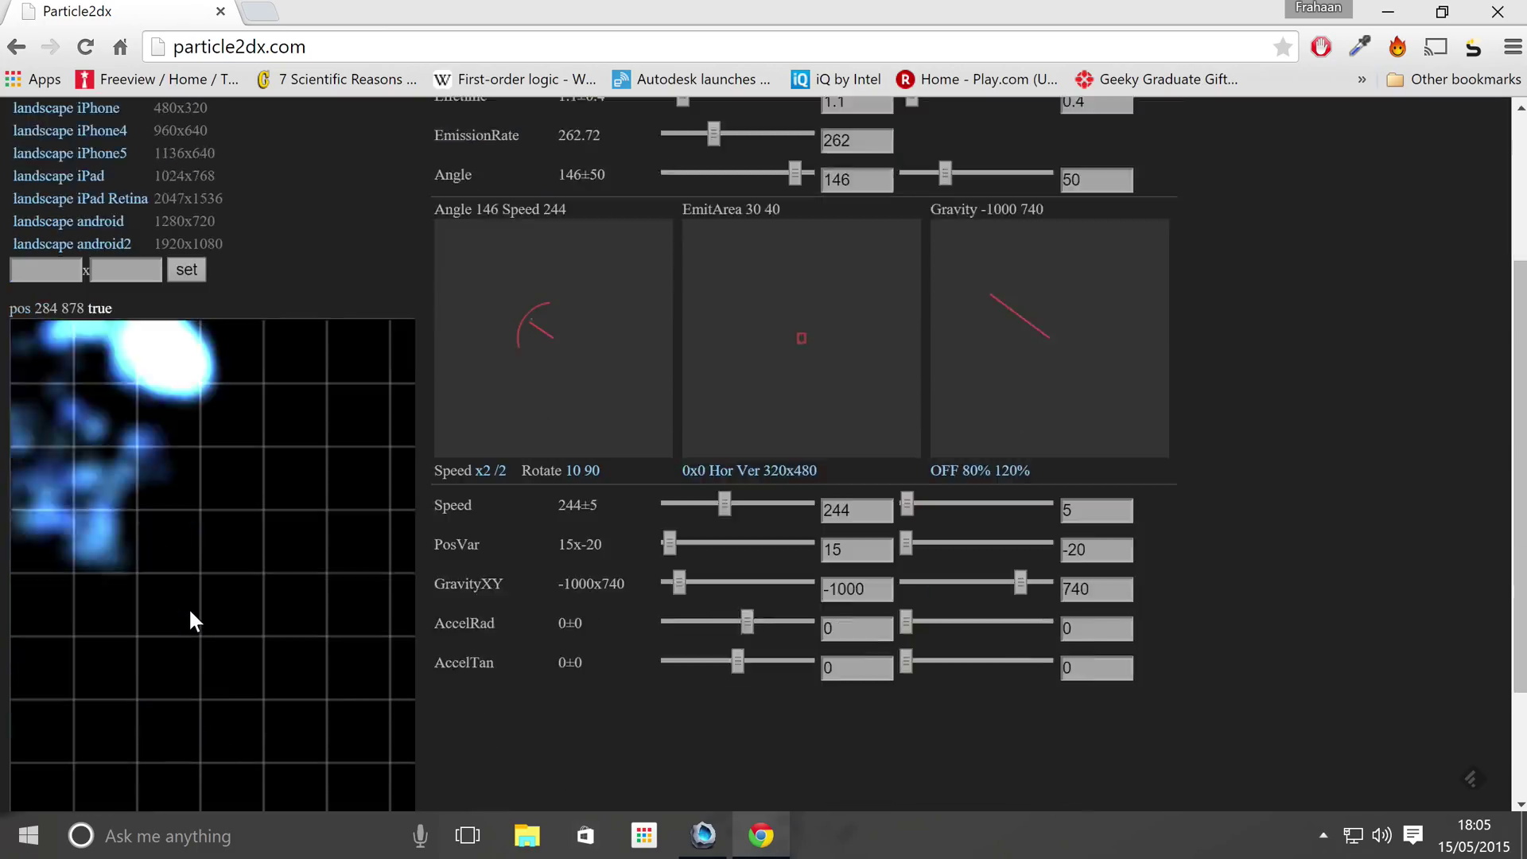
scroll(188, 608, up, 5)
drag(164, 553, 213, 679)
scroll(213, 679, down, 5)
drag(202, 533, 199, 442)
scroll(199, 442, up, 5)
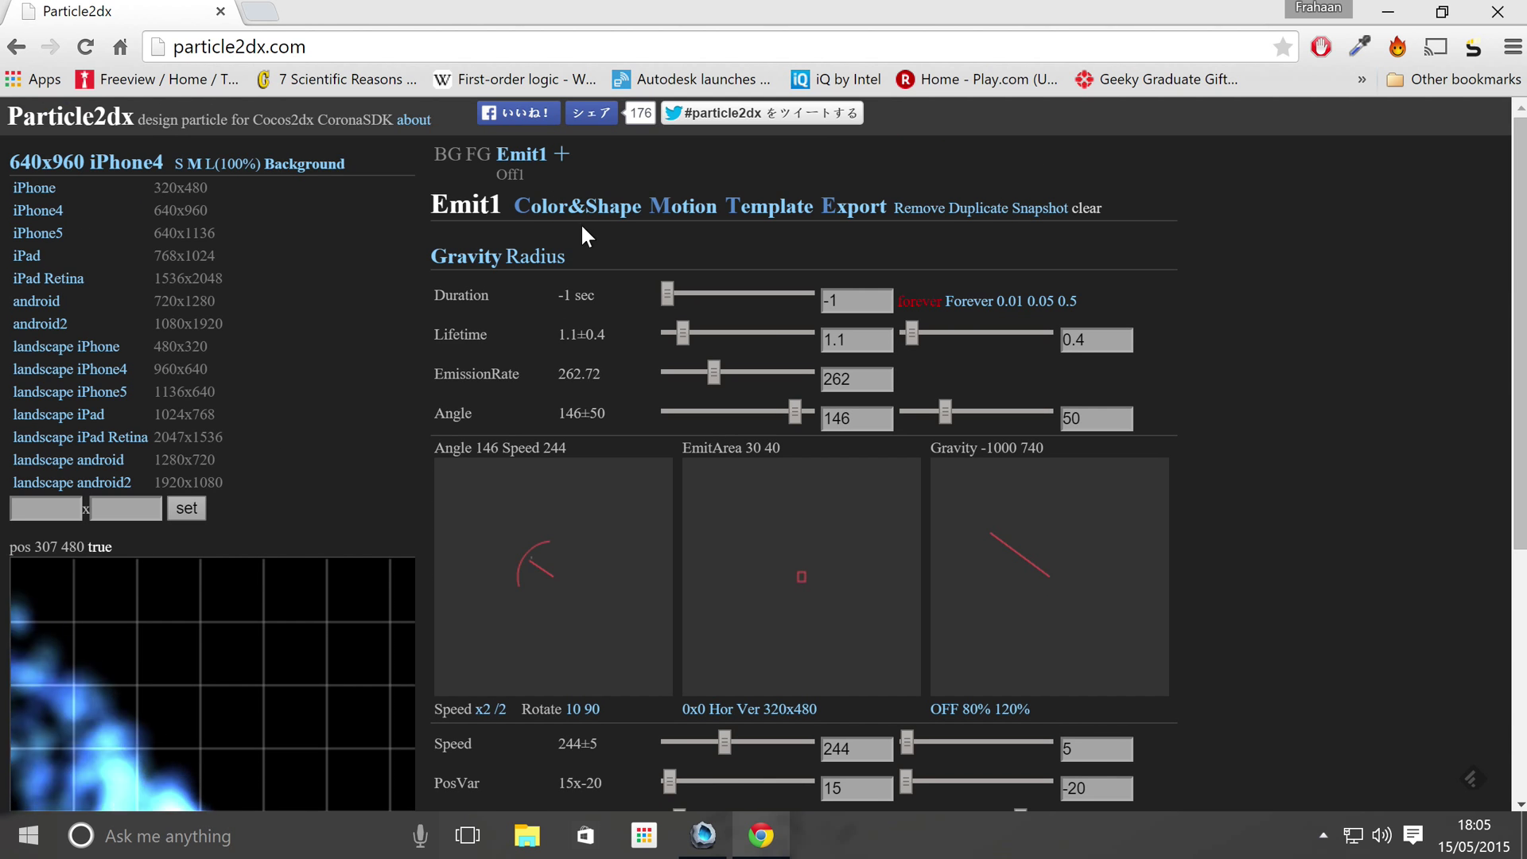
click(833, 206)
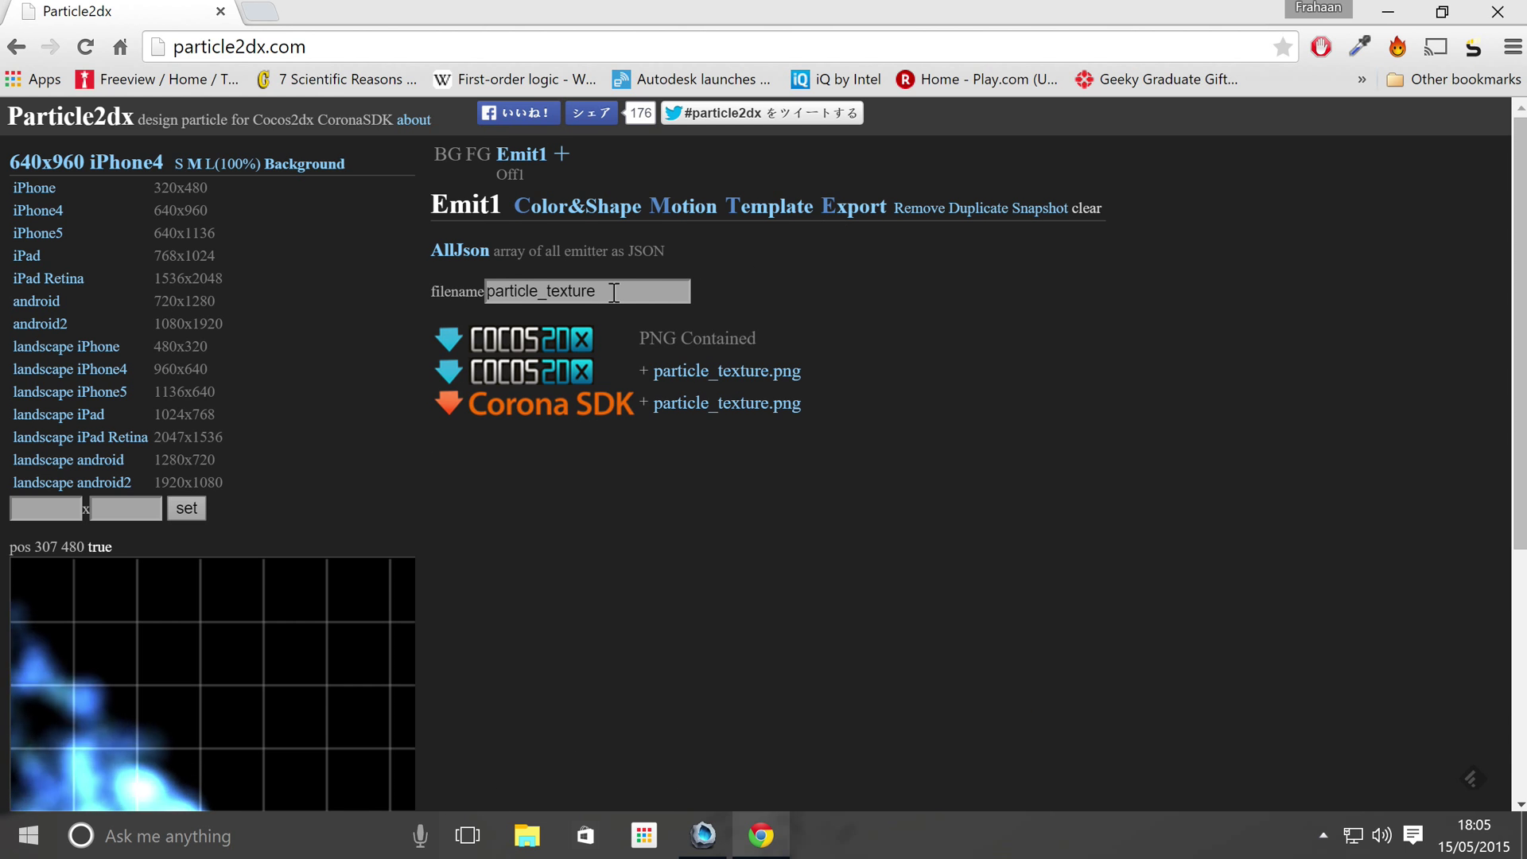
Step: Download both Cocos2dx plists (embedded PNG and separate texture) and try opening the download
click(576, 342)
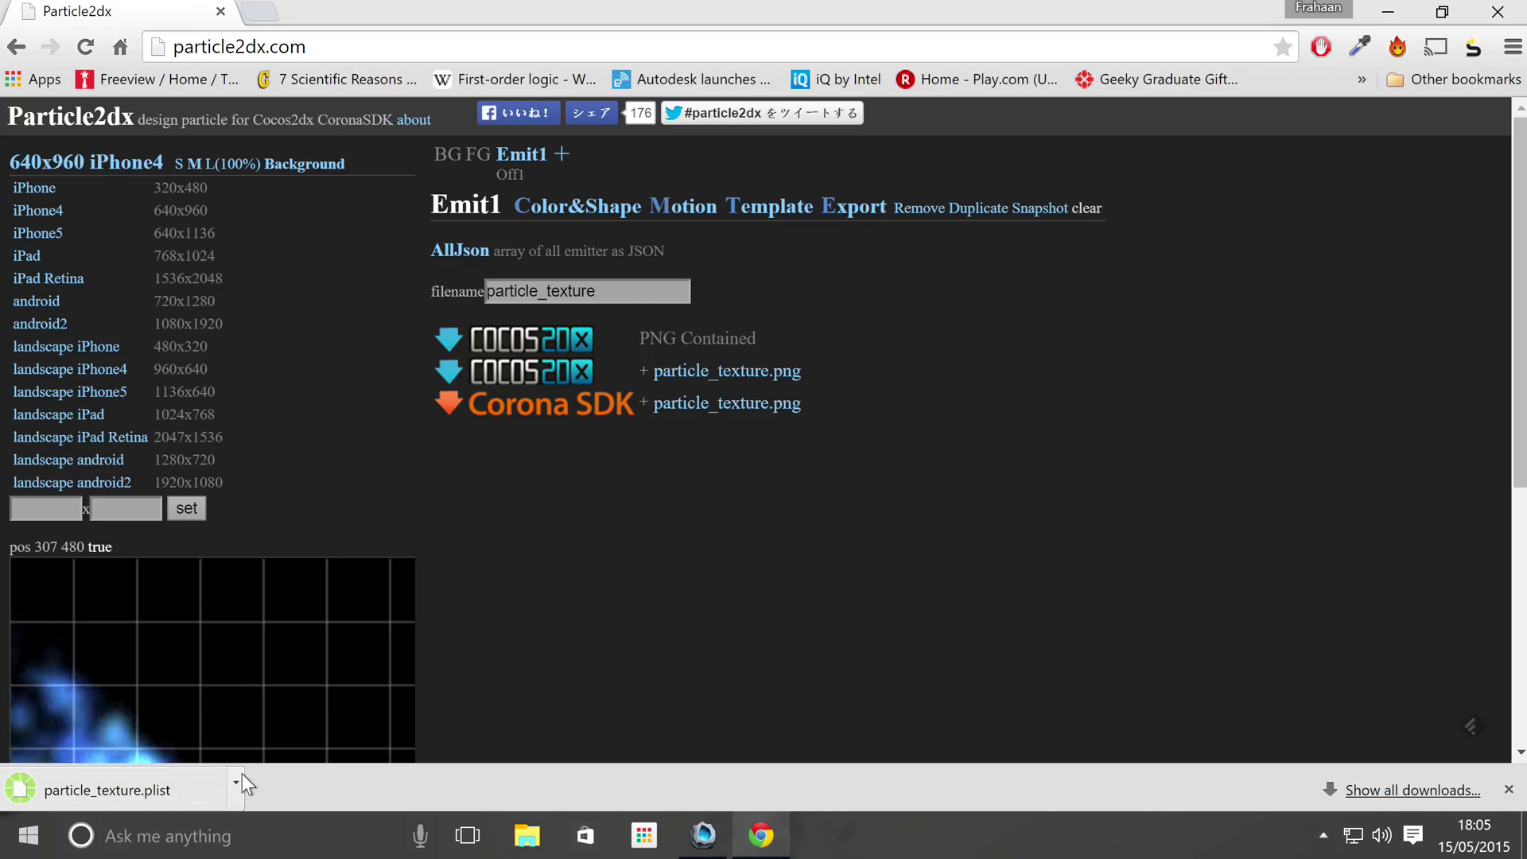
click(576, 361)
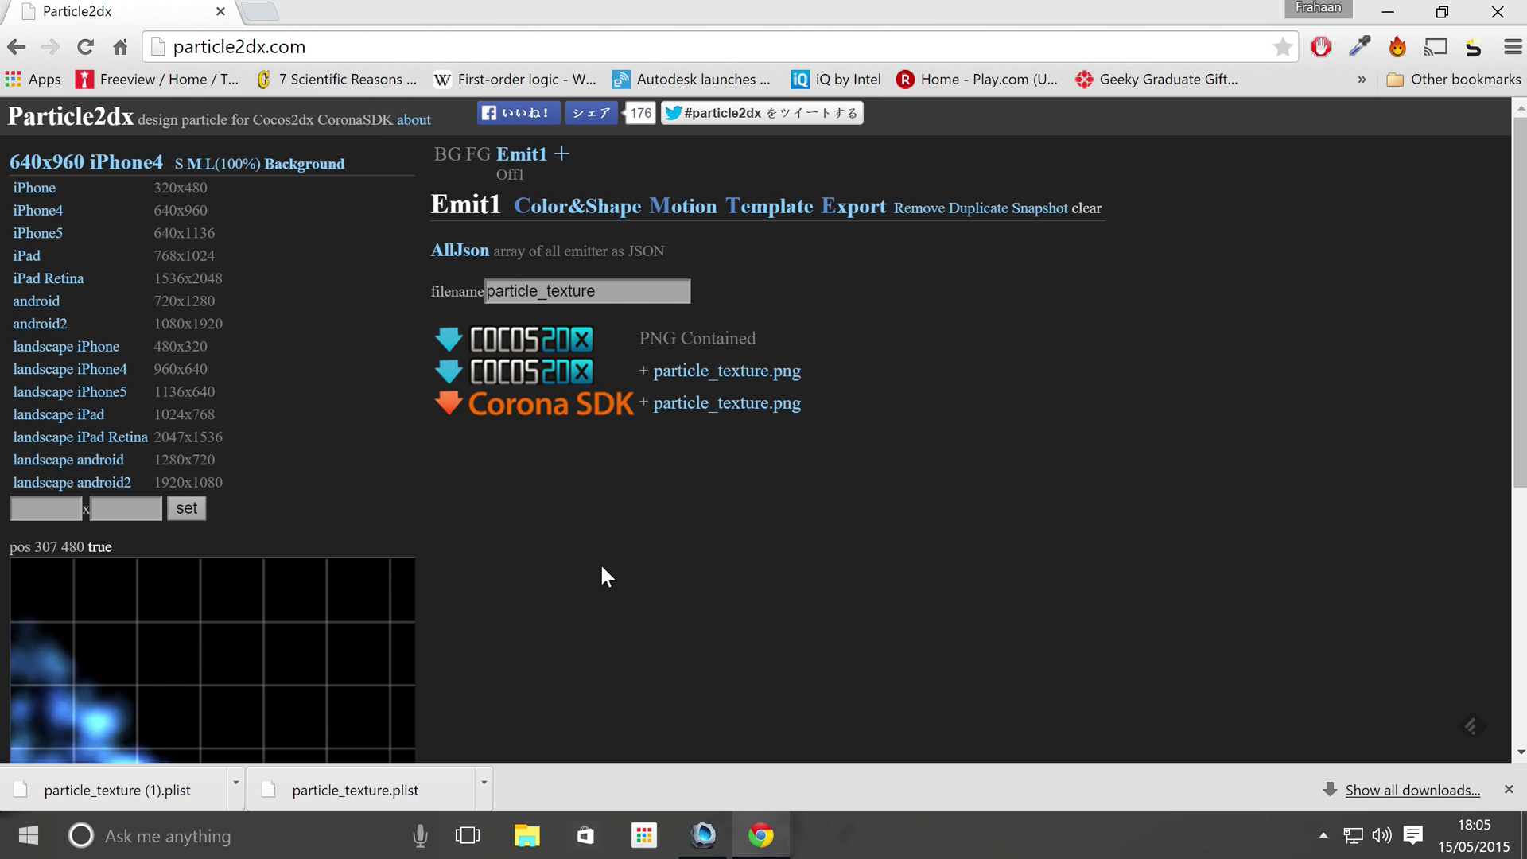
click(208, 780)
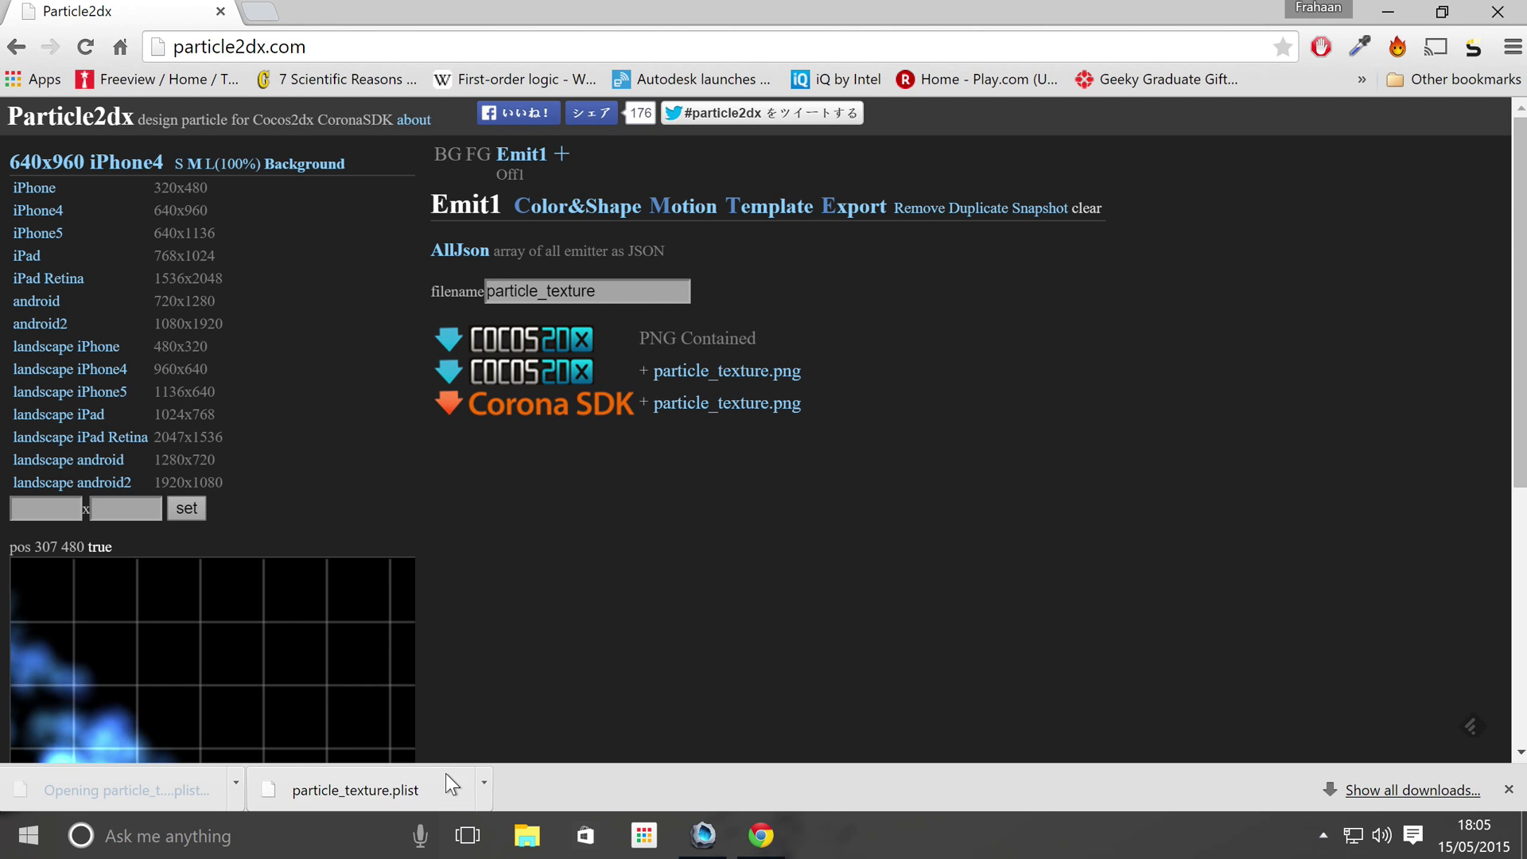
click(792, 455)
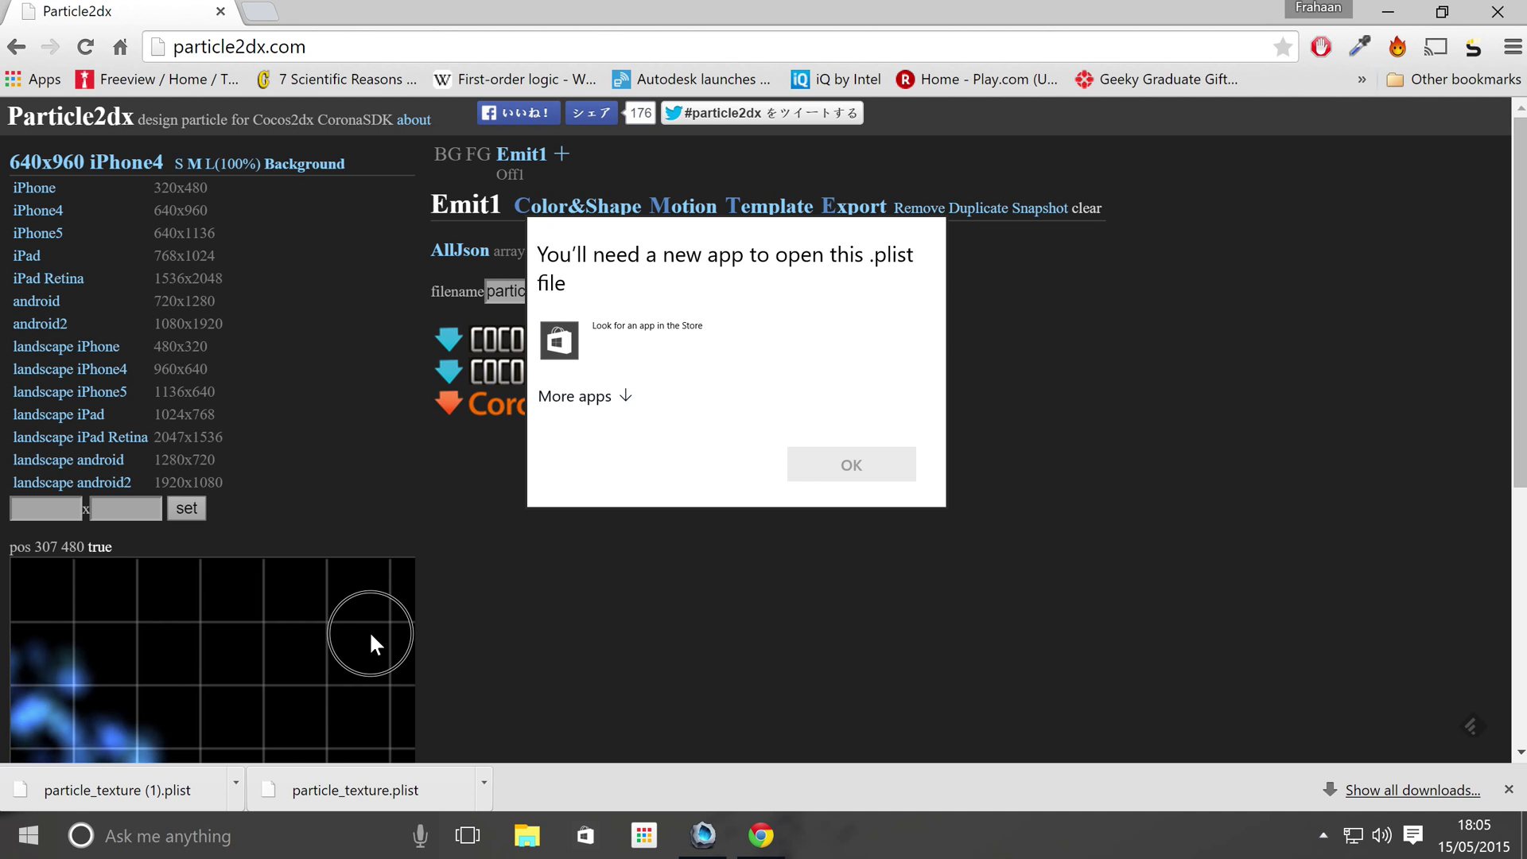
click(216, 794)
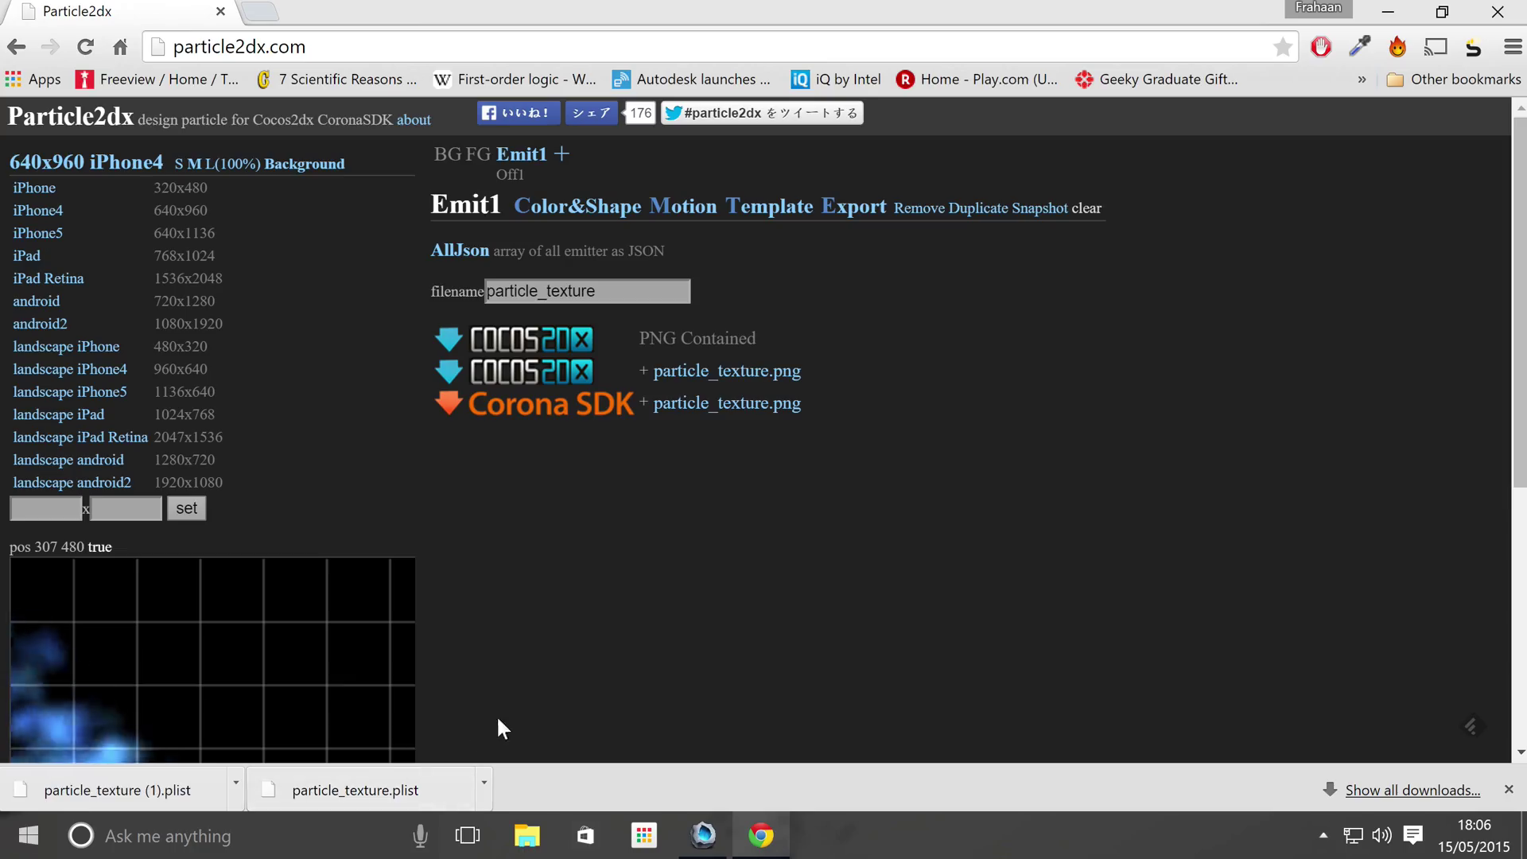
click(234, 784)
Step: Open particle_texture (1).plist from Downloads in Notepad via Open with and More apps
click(296, 705)
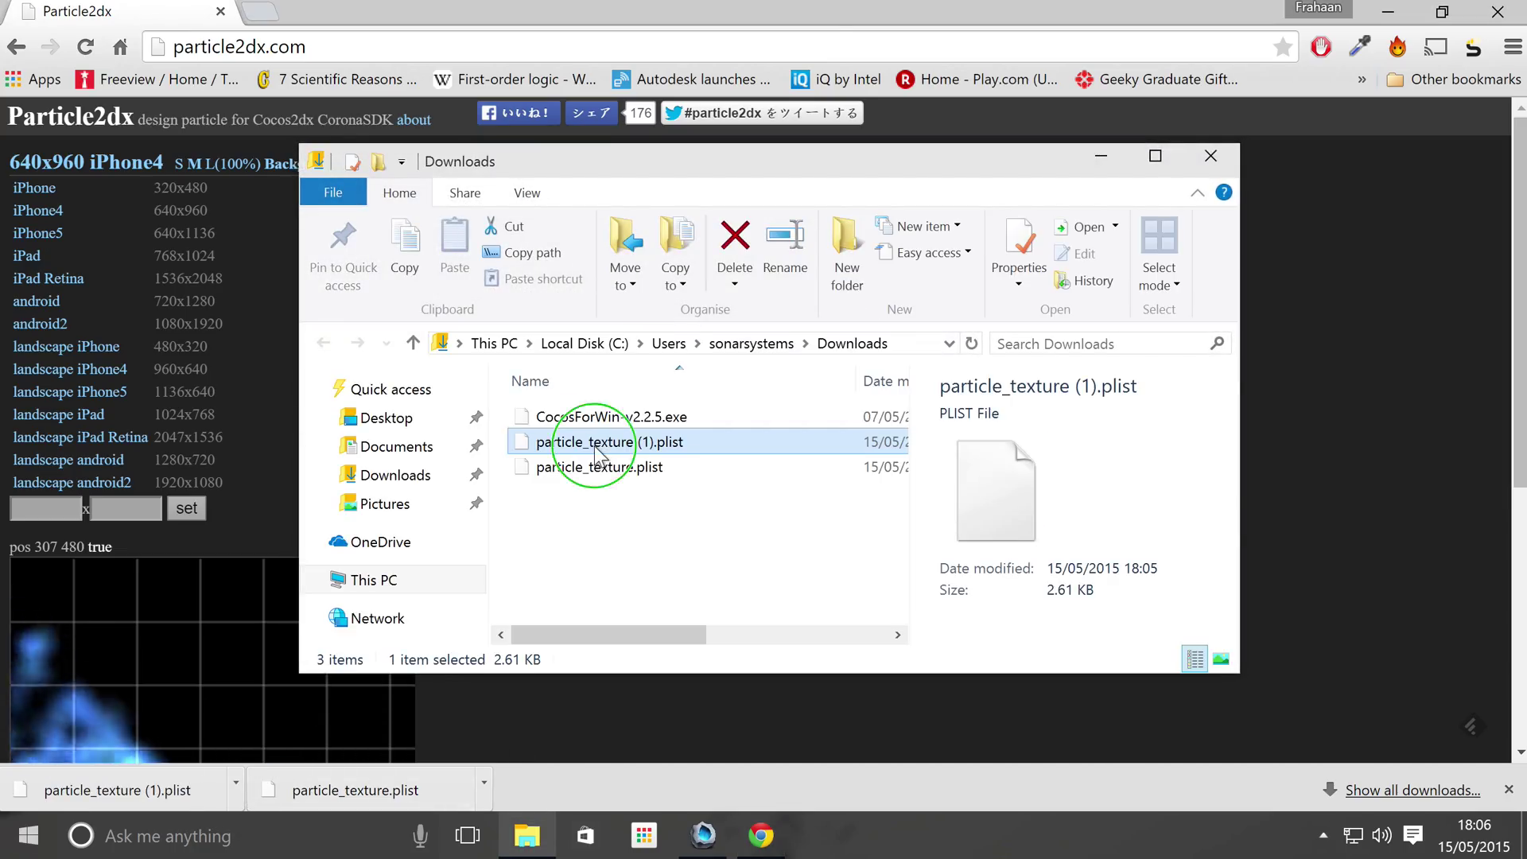
key(shift+F10)
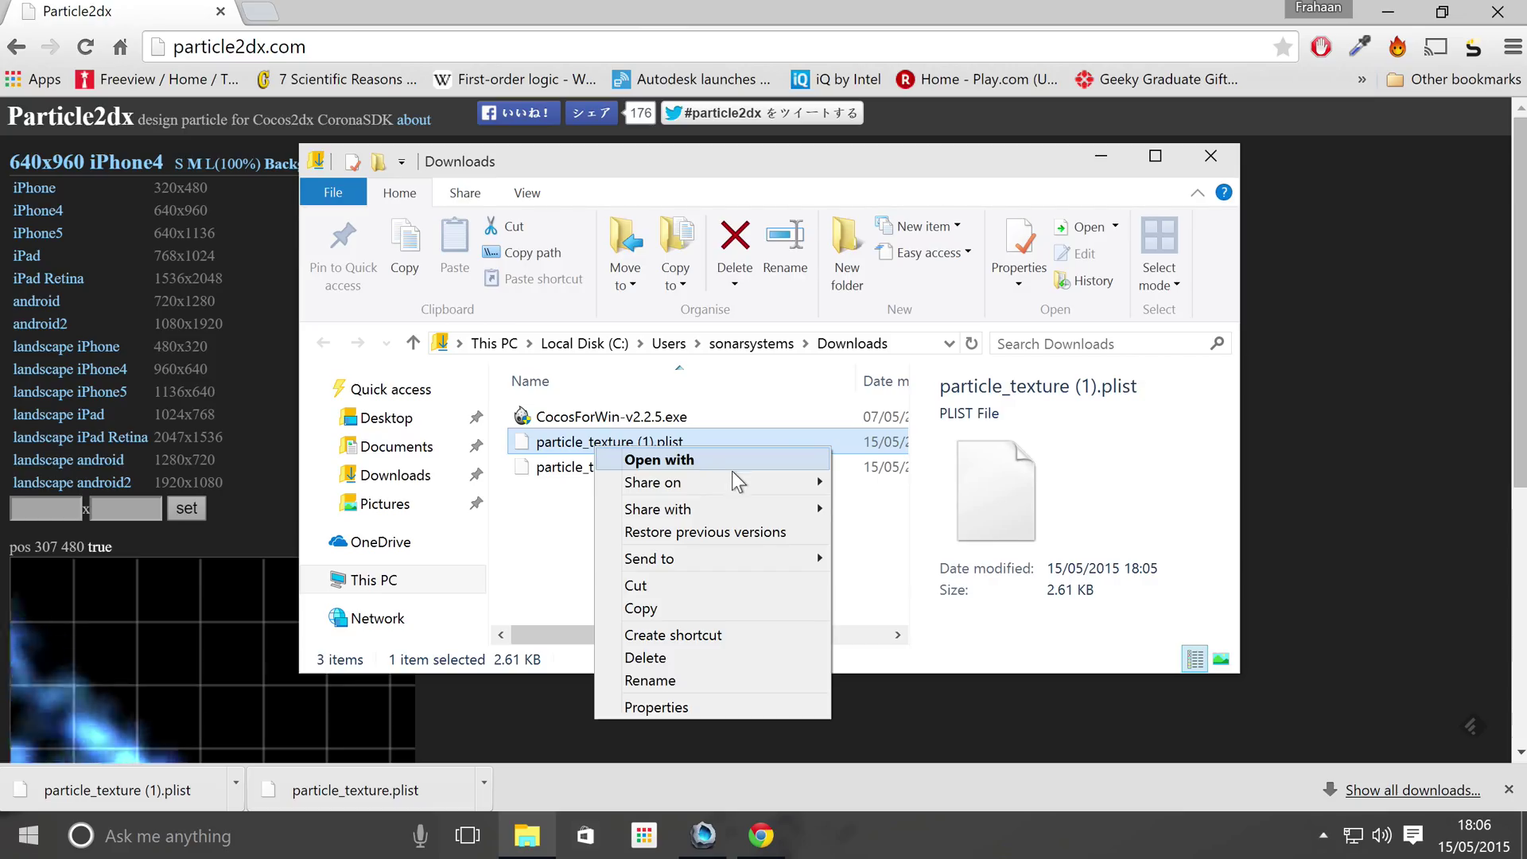
click(789, 463)
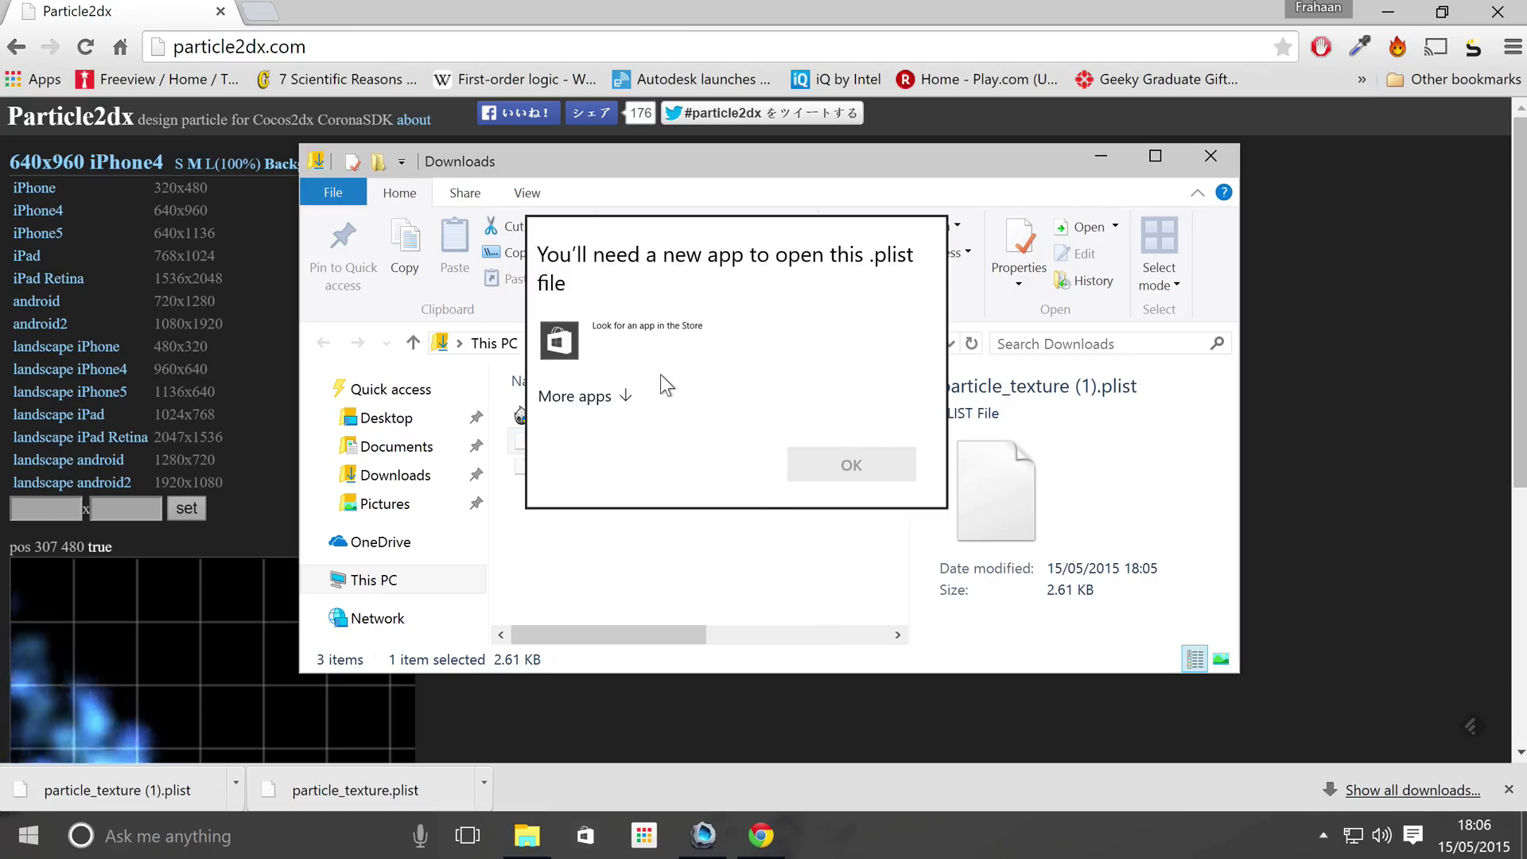
click(638, 395)
click(636, 389)
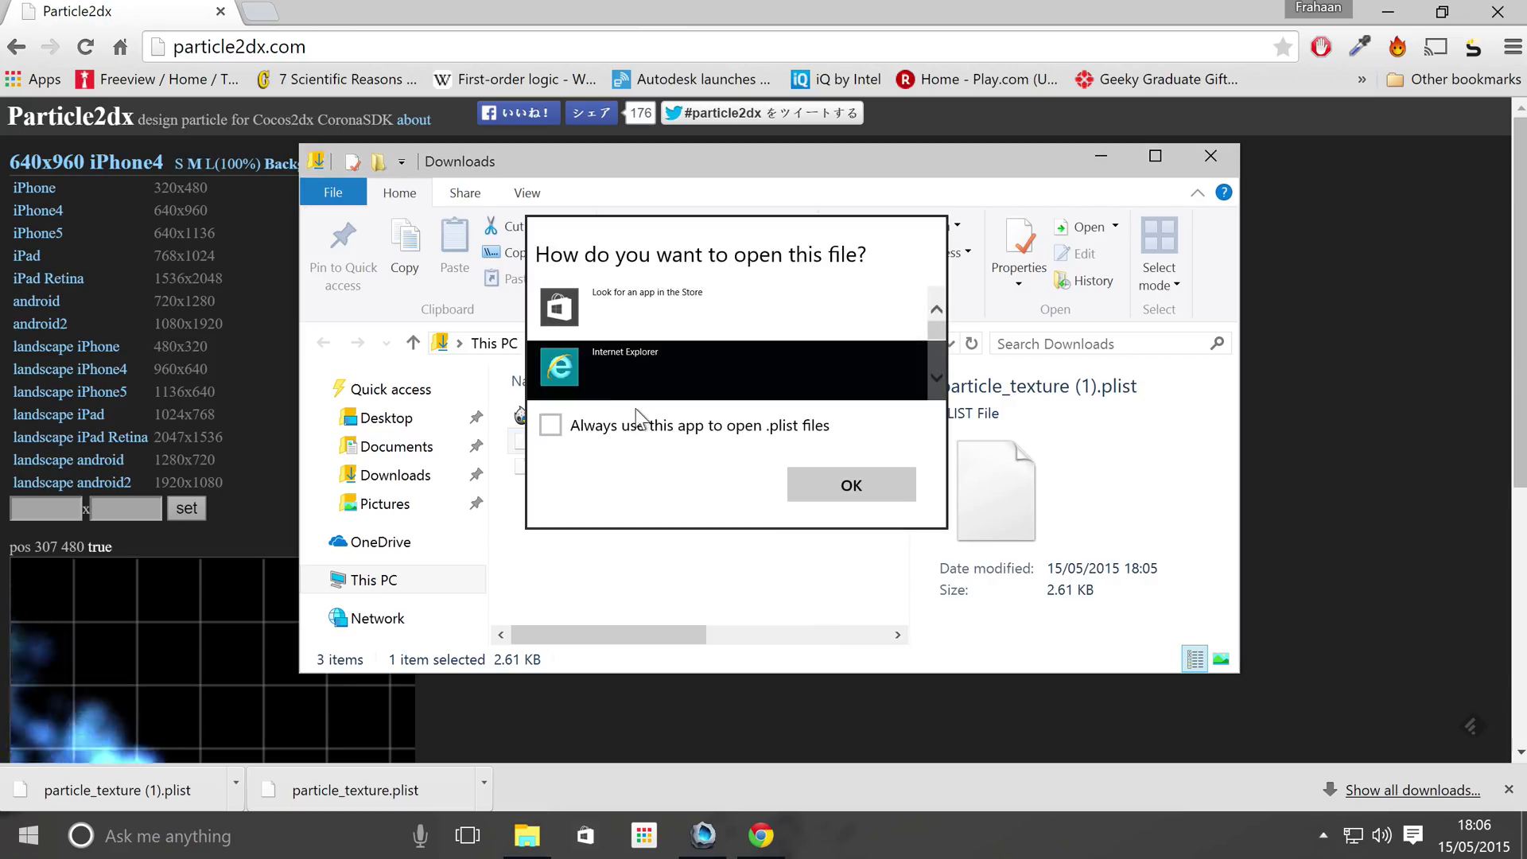
scroll(864, 352, down, 1)
click(853, 354)
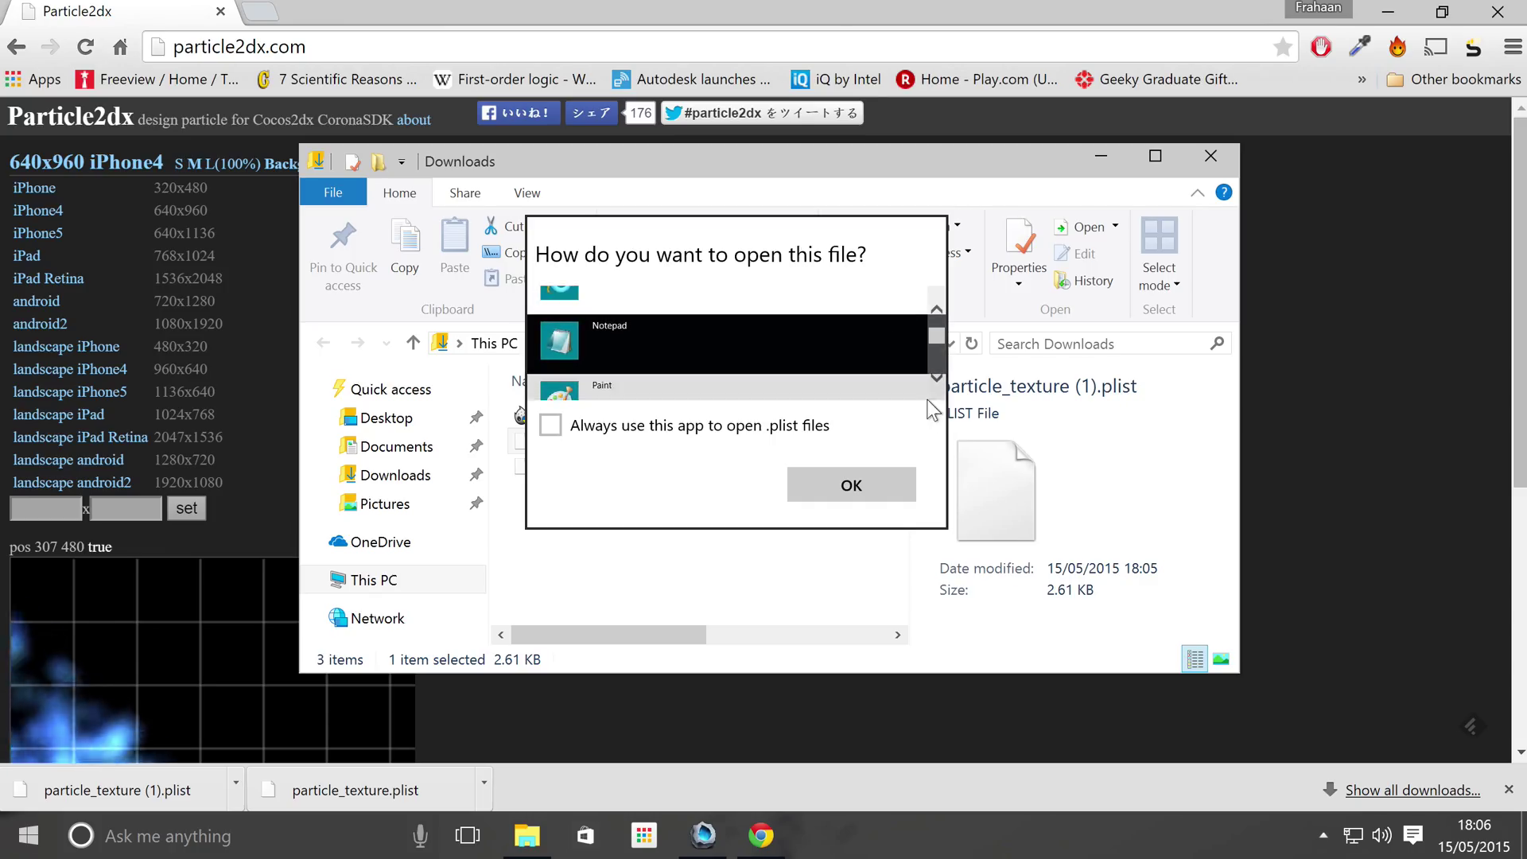
click(842, 486)
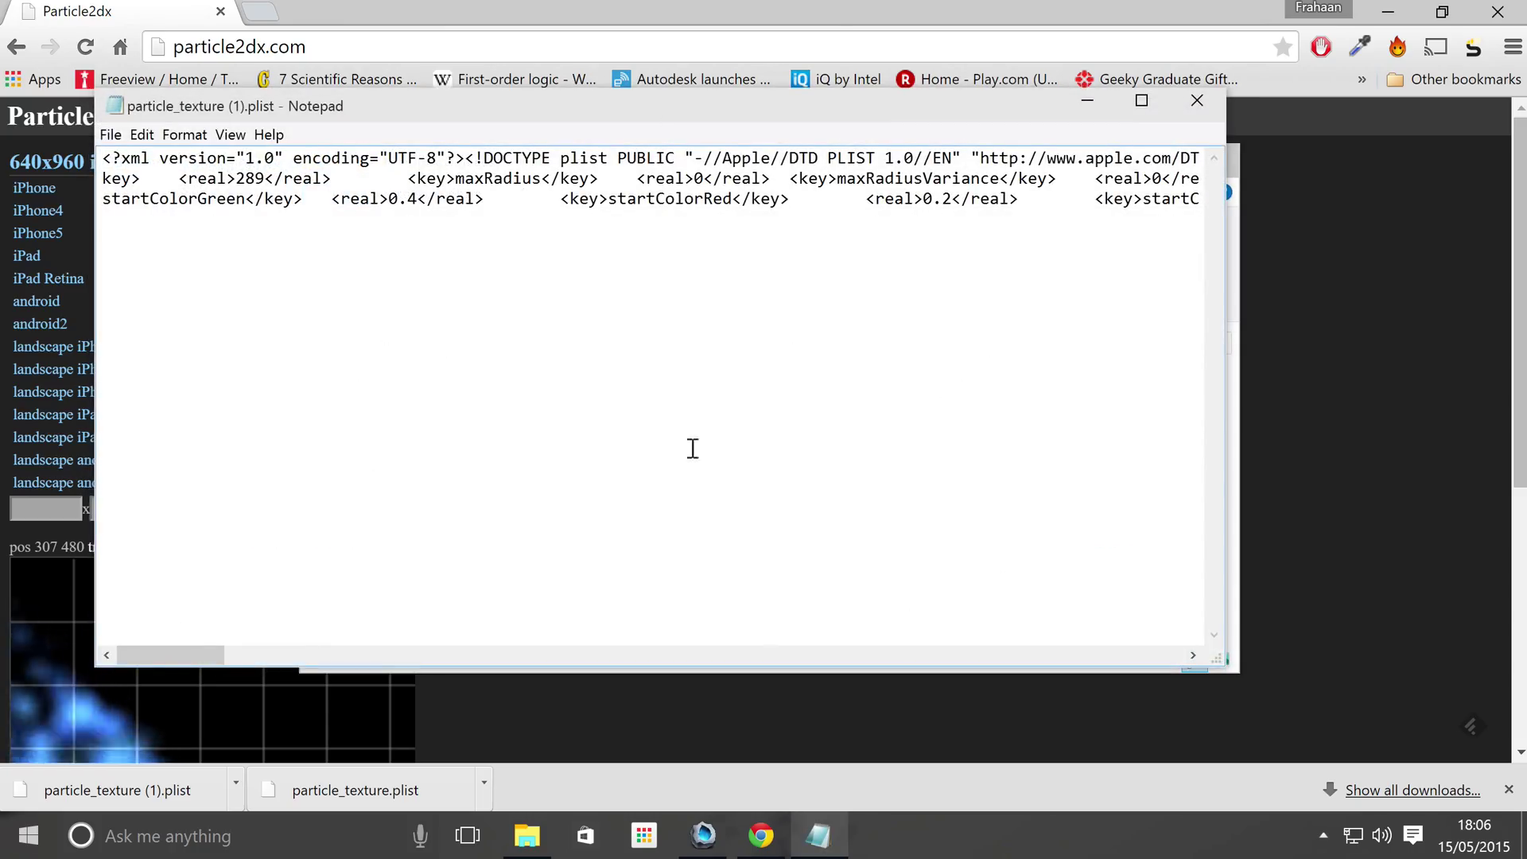
Step: Open particle_texture.plist from the Downloads folder in Notepad as well
drag(212, 653, 52, 595)
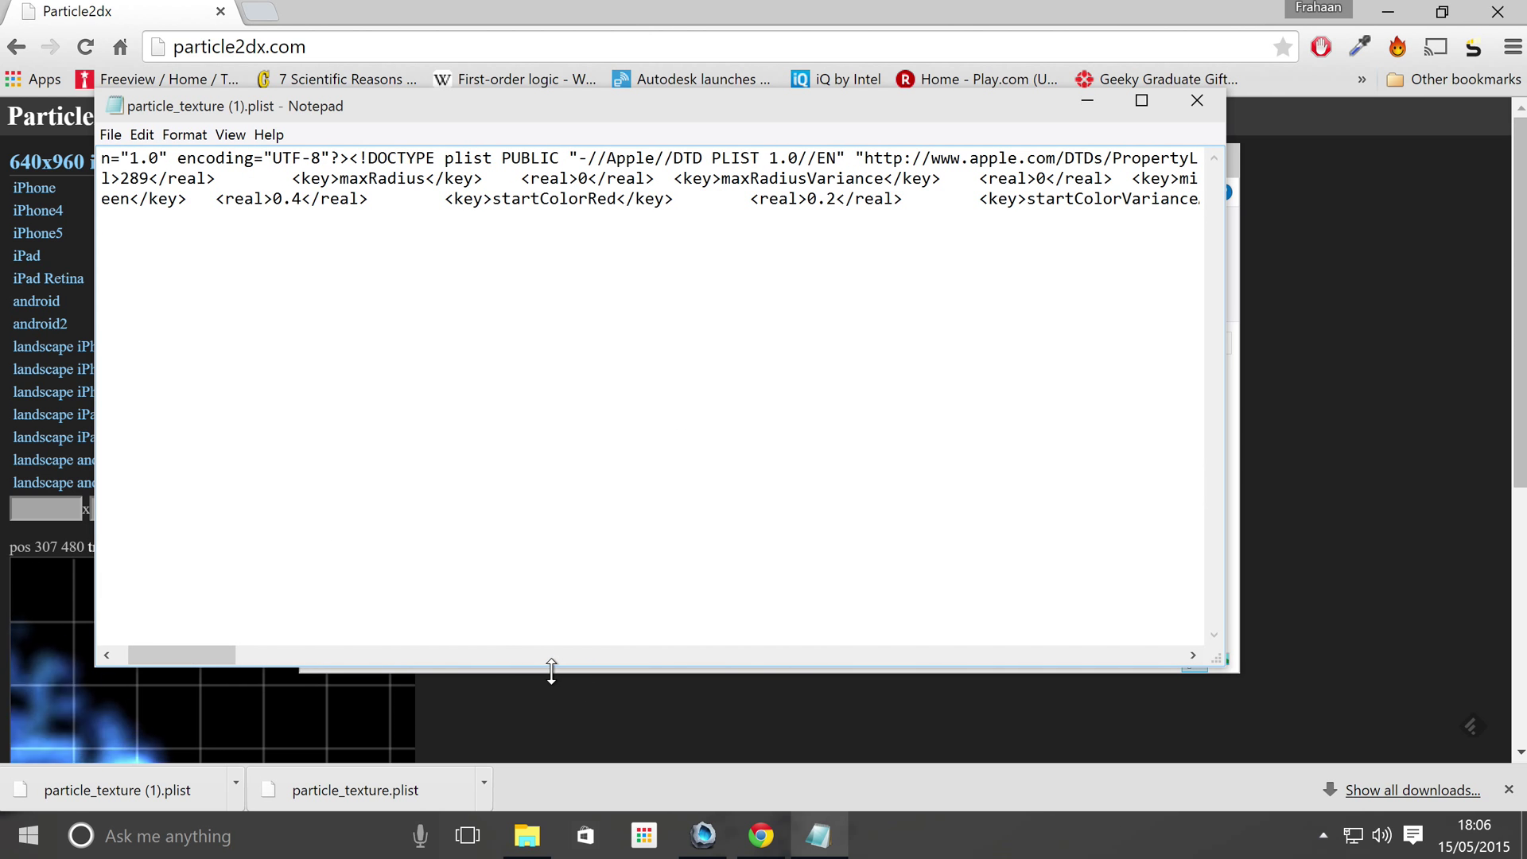
click(562, 672)
click(596, 467)
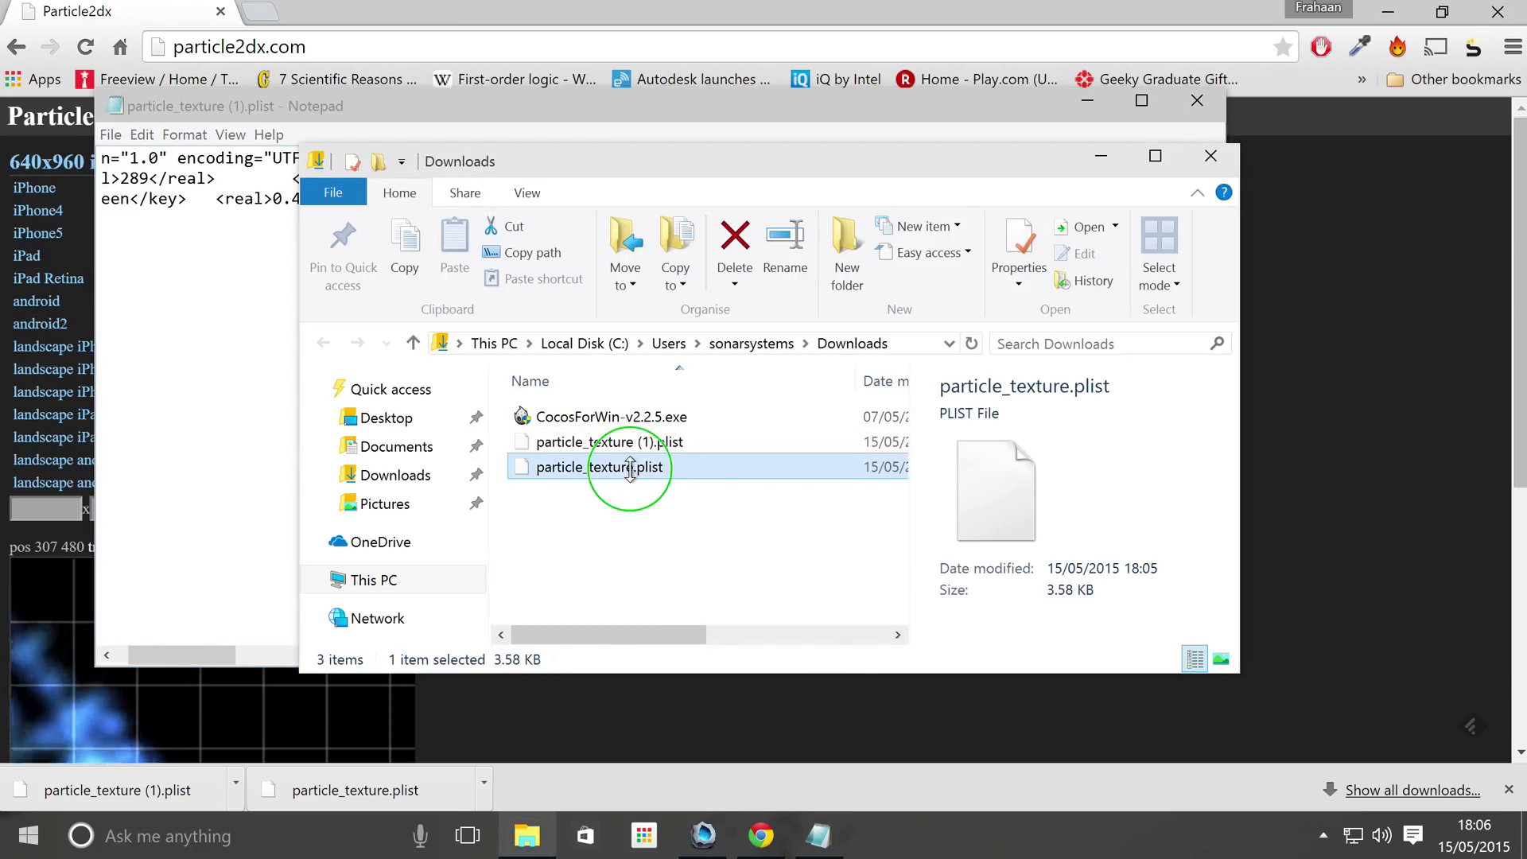
right_click(632, 470)
click(791, 486)
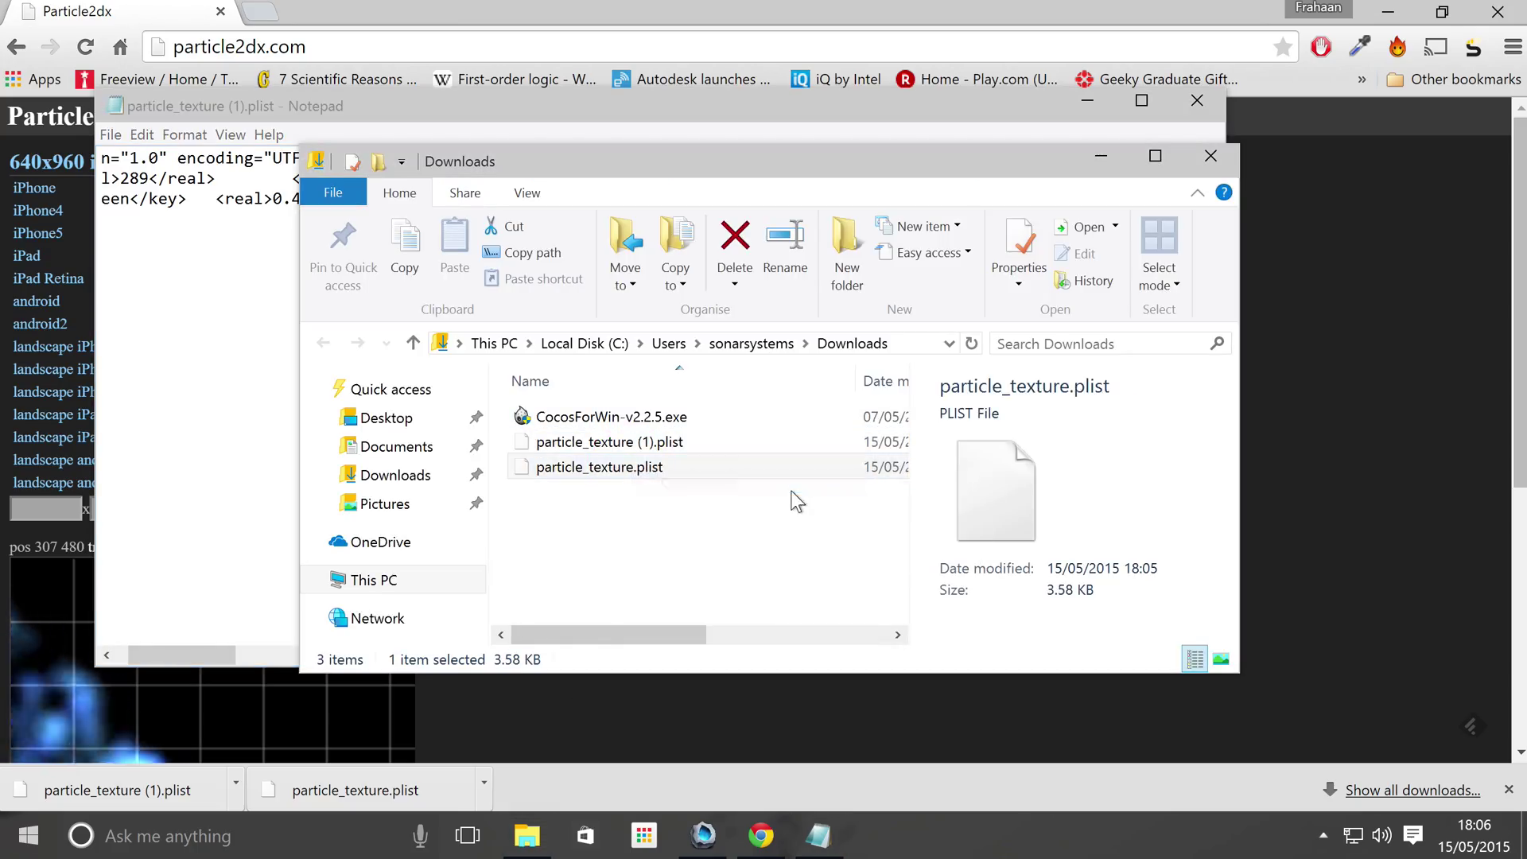
click(646, 342)
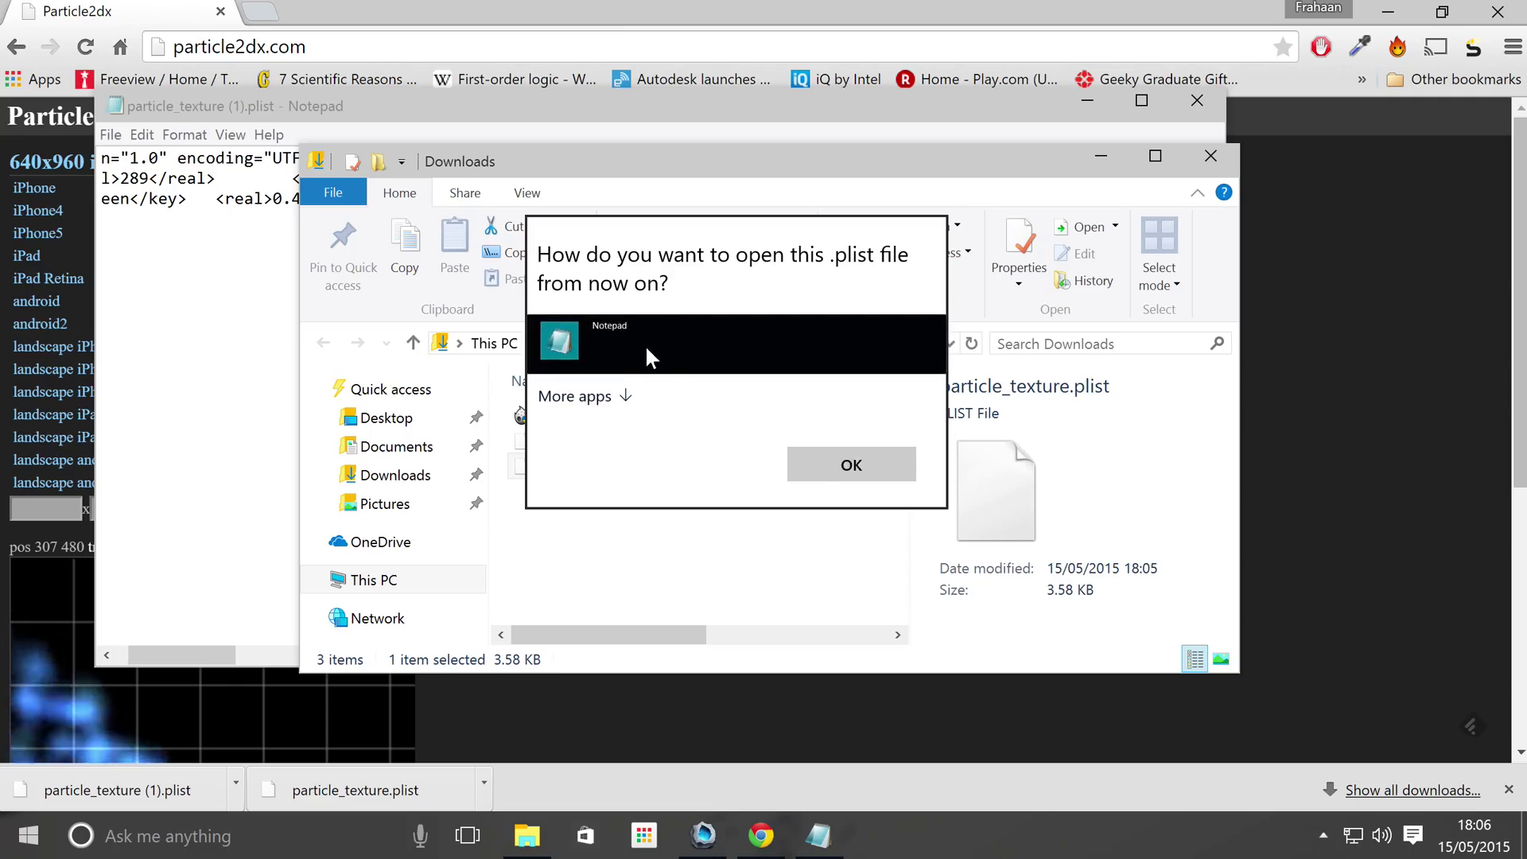
click(871, 469)
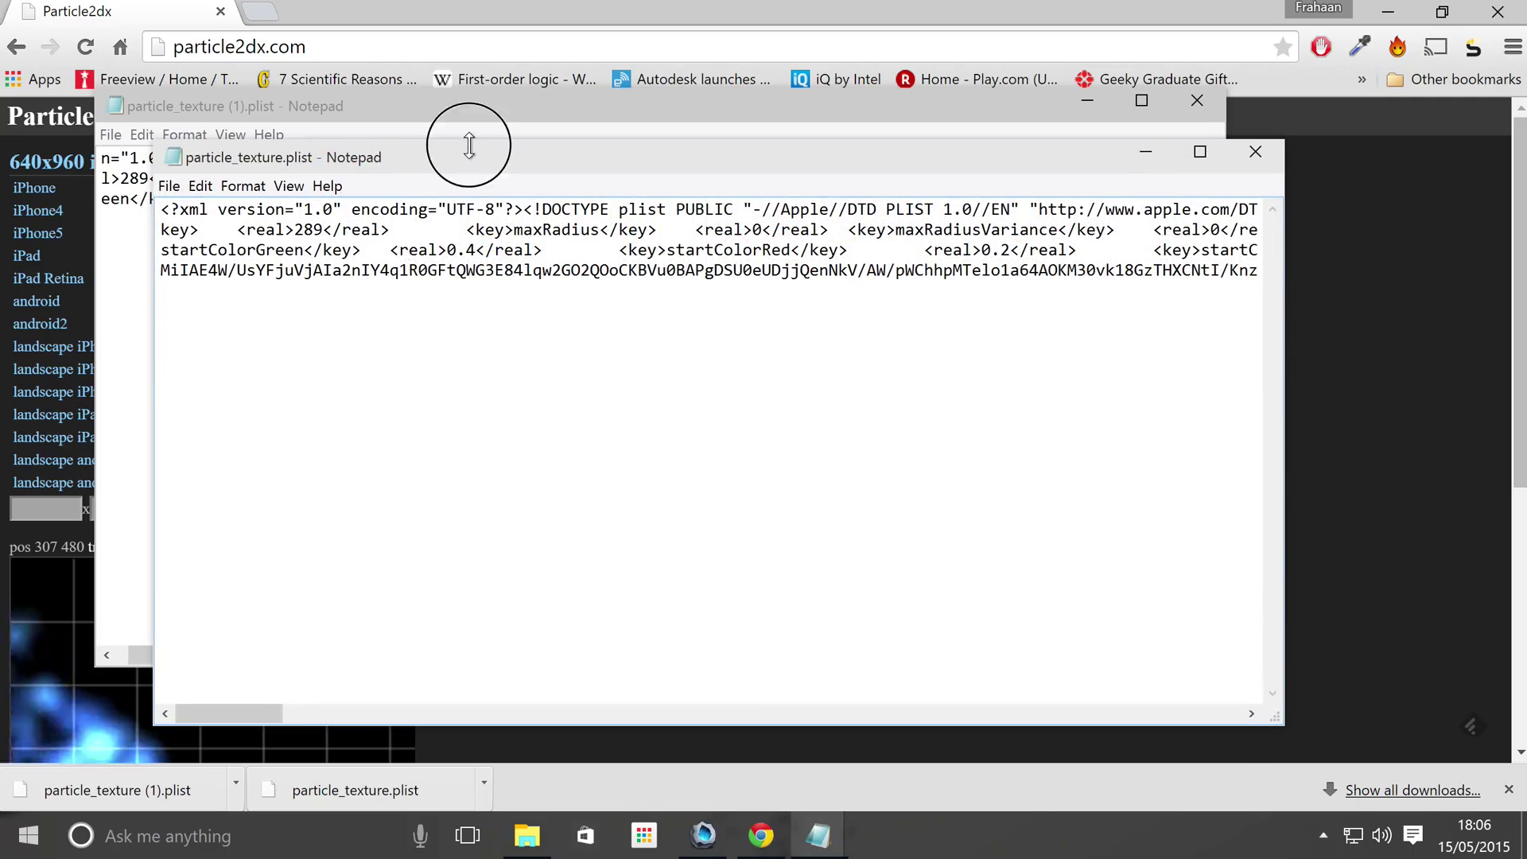
Step: Select all text in each Notepad window to compare the plists, then return to Cocos Studio
click(262, 450)
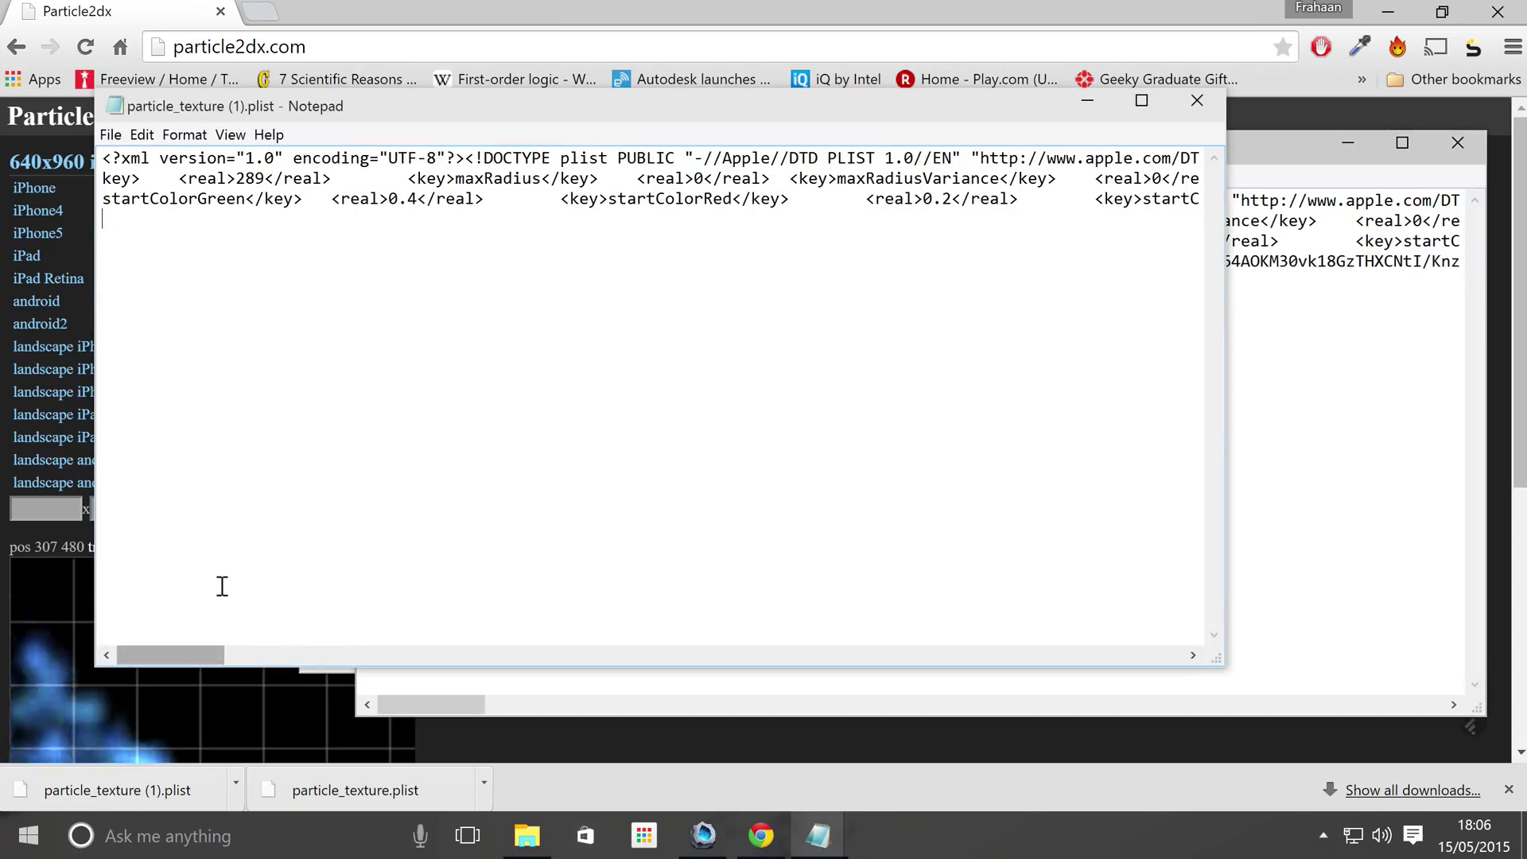
click(1251, 442)
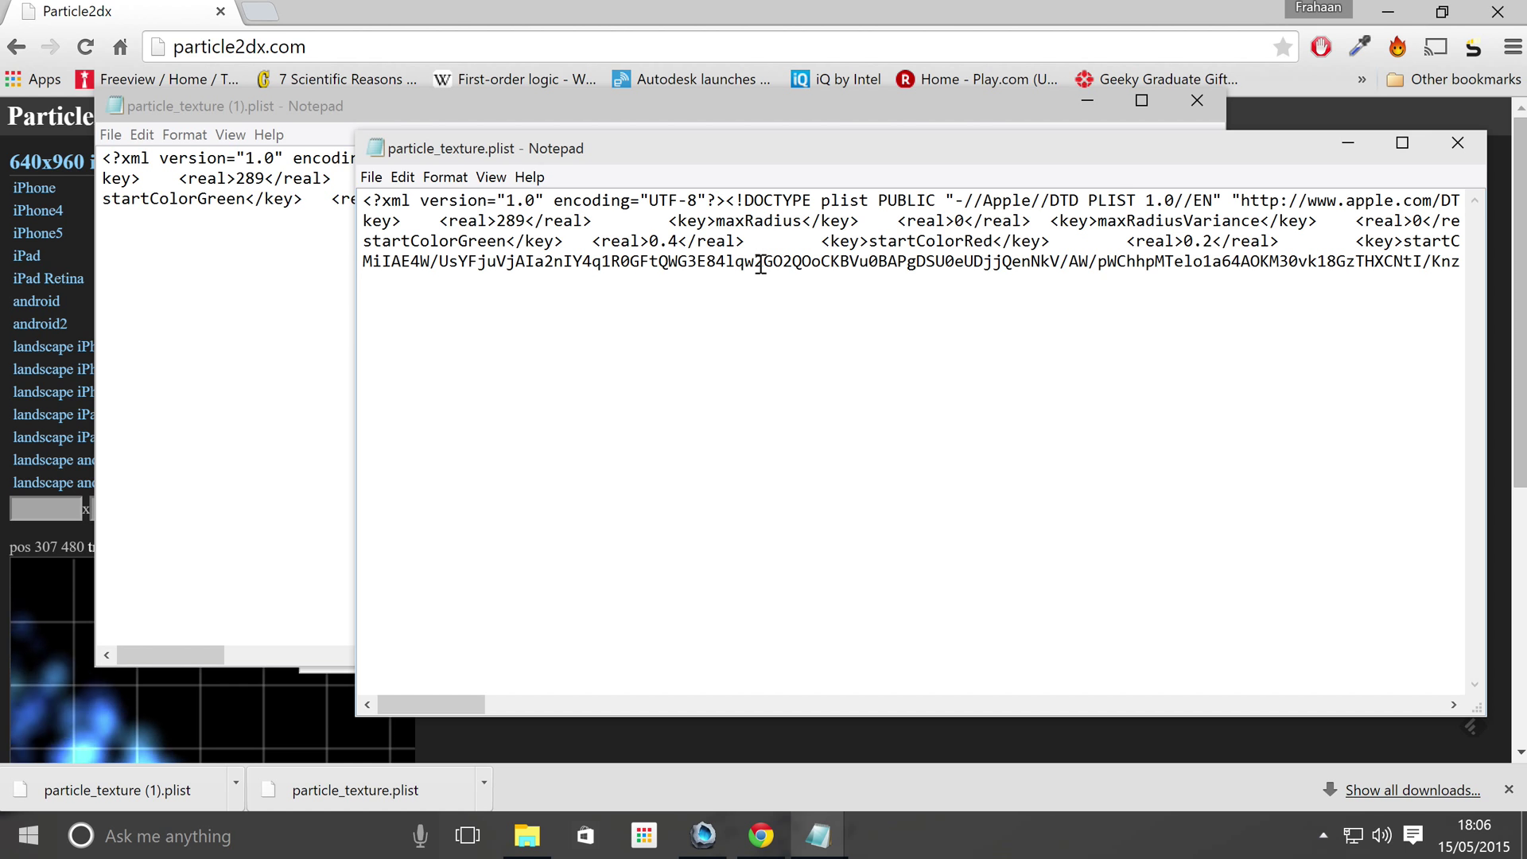
key(ctrl+a)
key(alt+Tab)
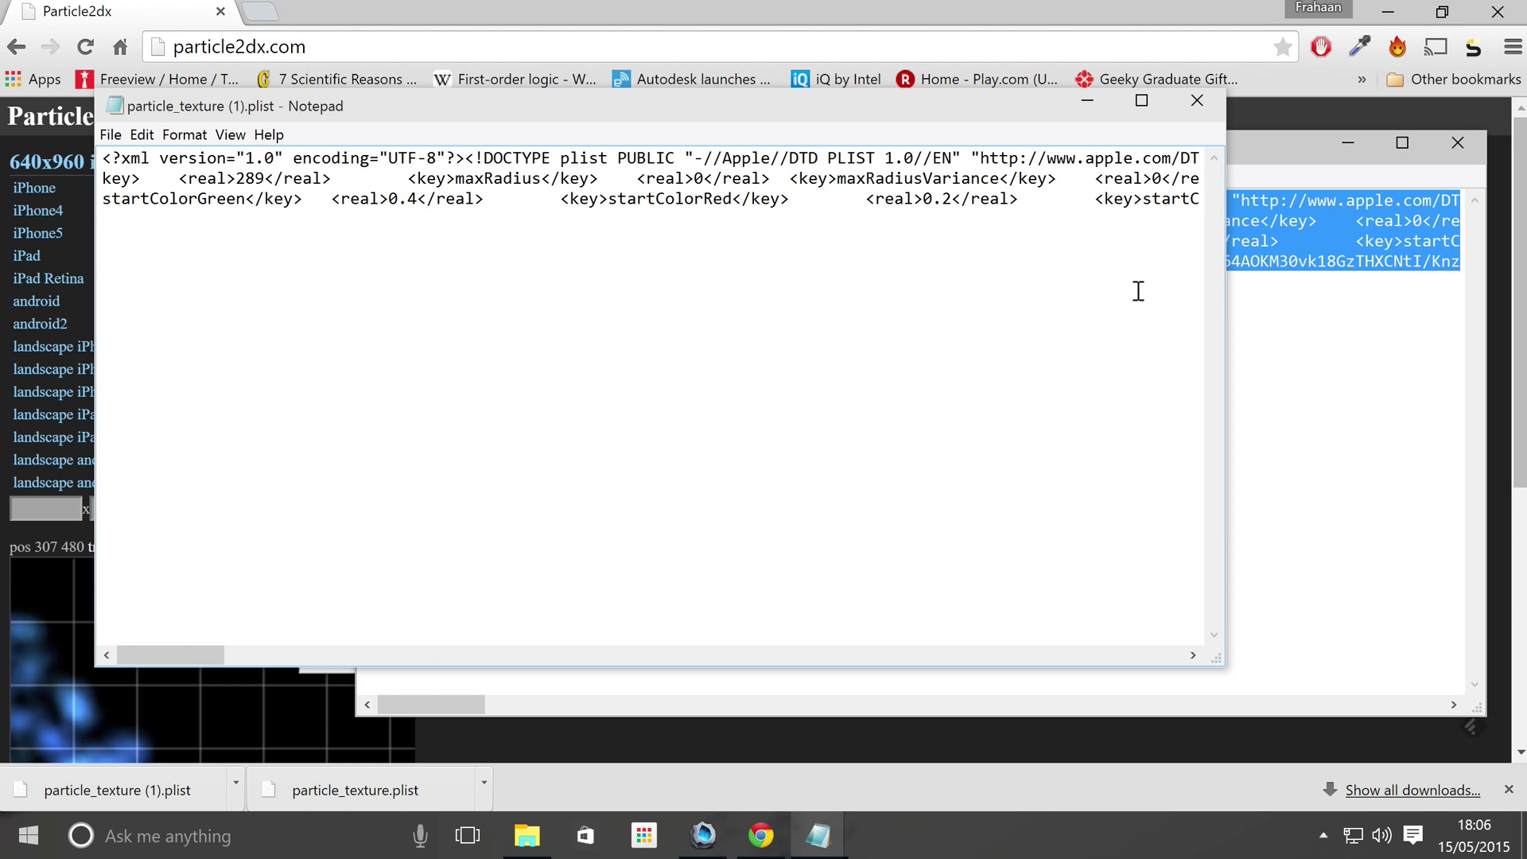
click(1246, 274)
click(1078, 11)
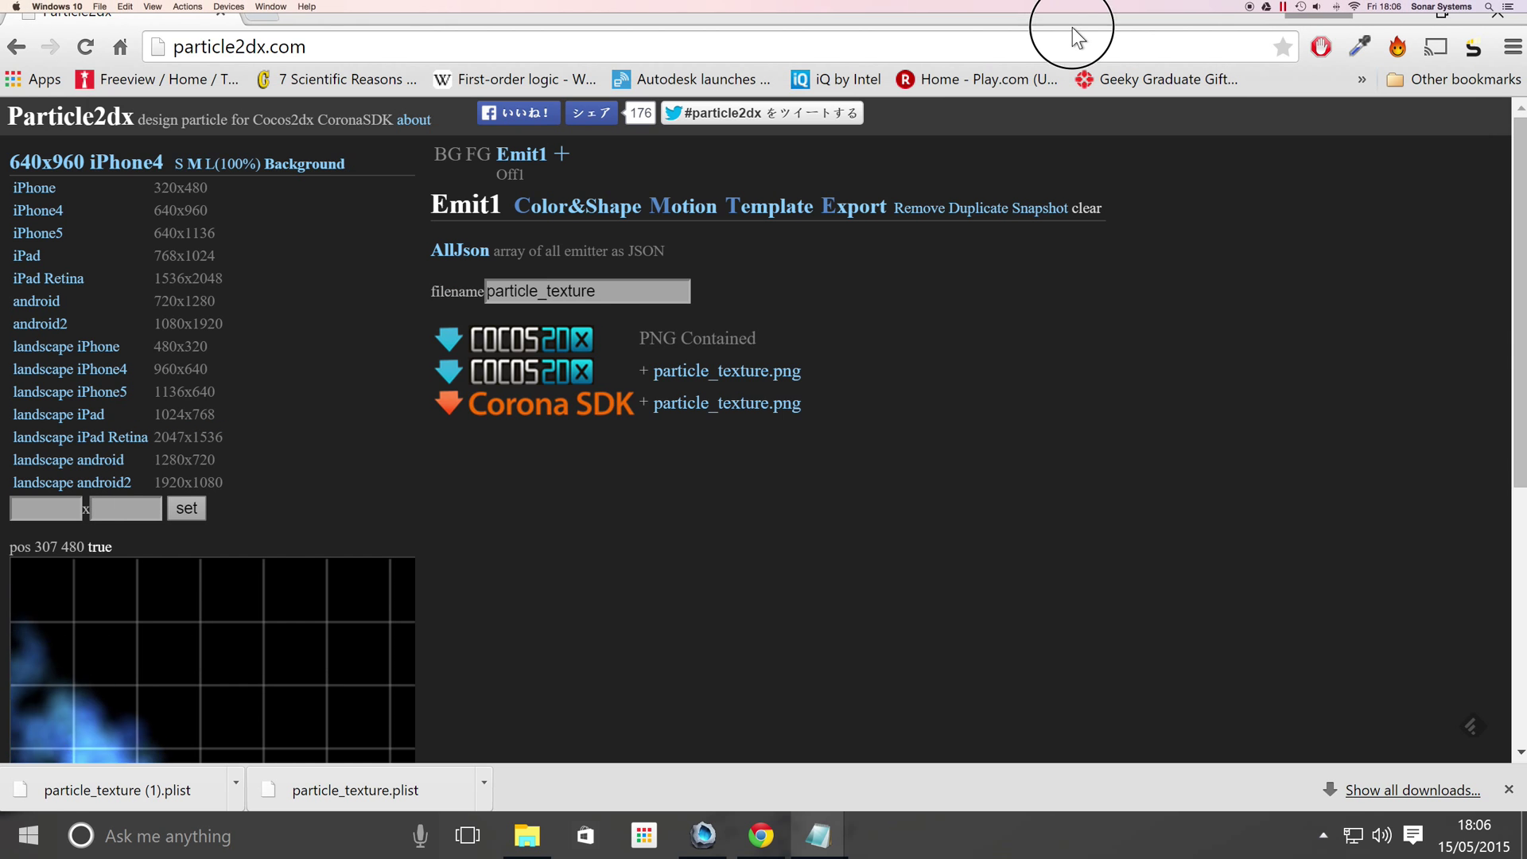
click(690, 813)
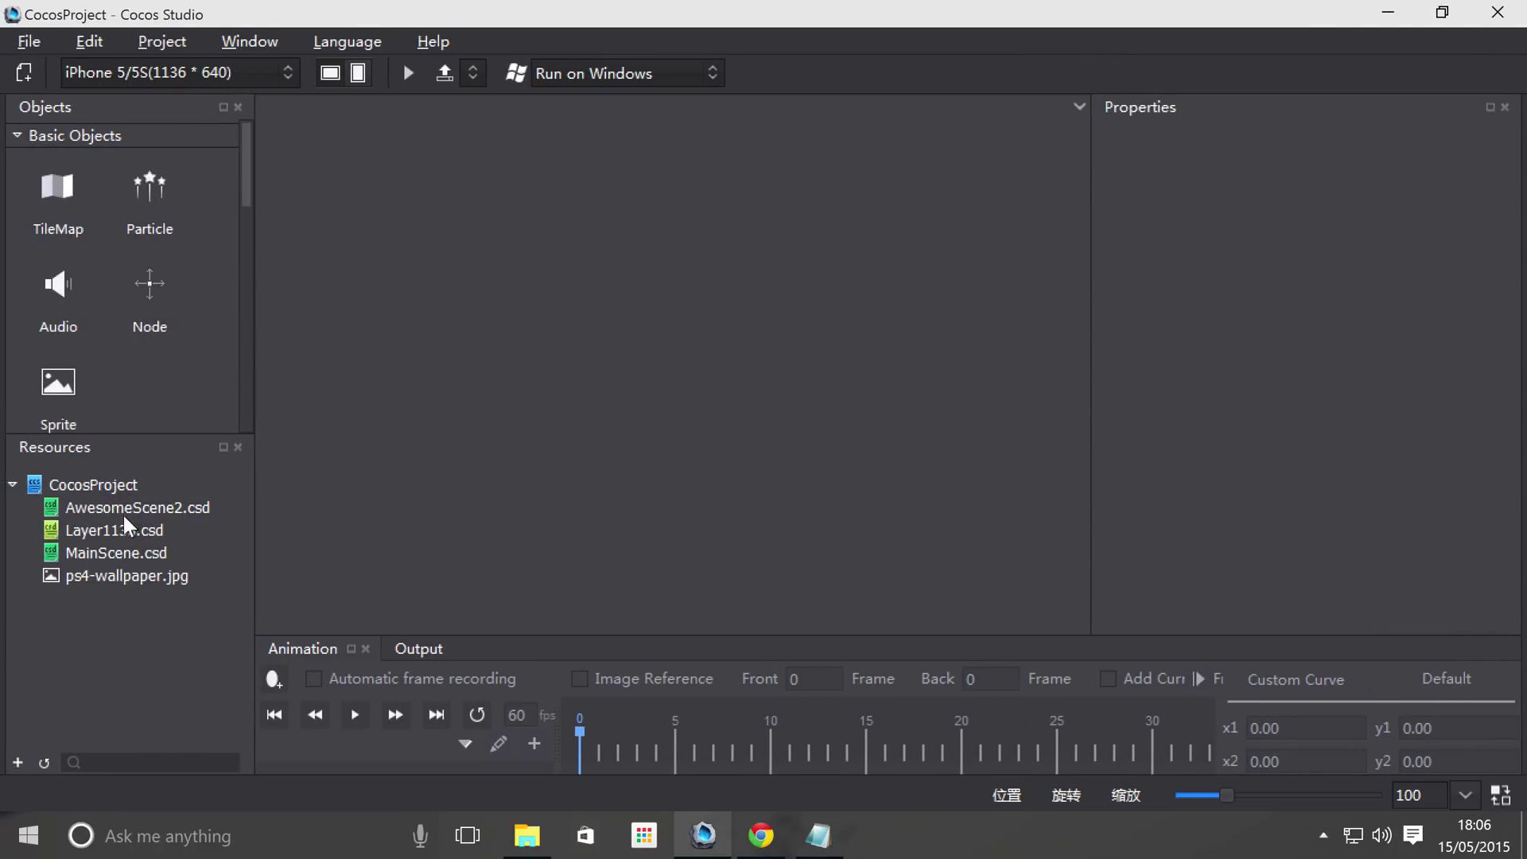
Step: Open MainScene.csd and drop a default Particle emitter, Particle_1, near the scene centre
click(116, 548)
double_click(158, 556)
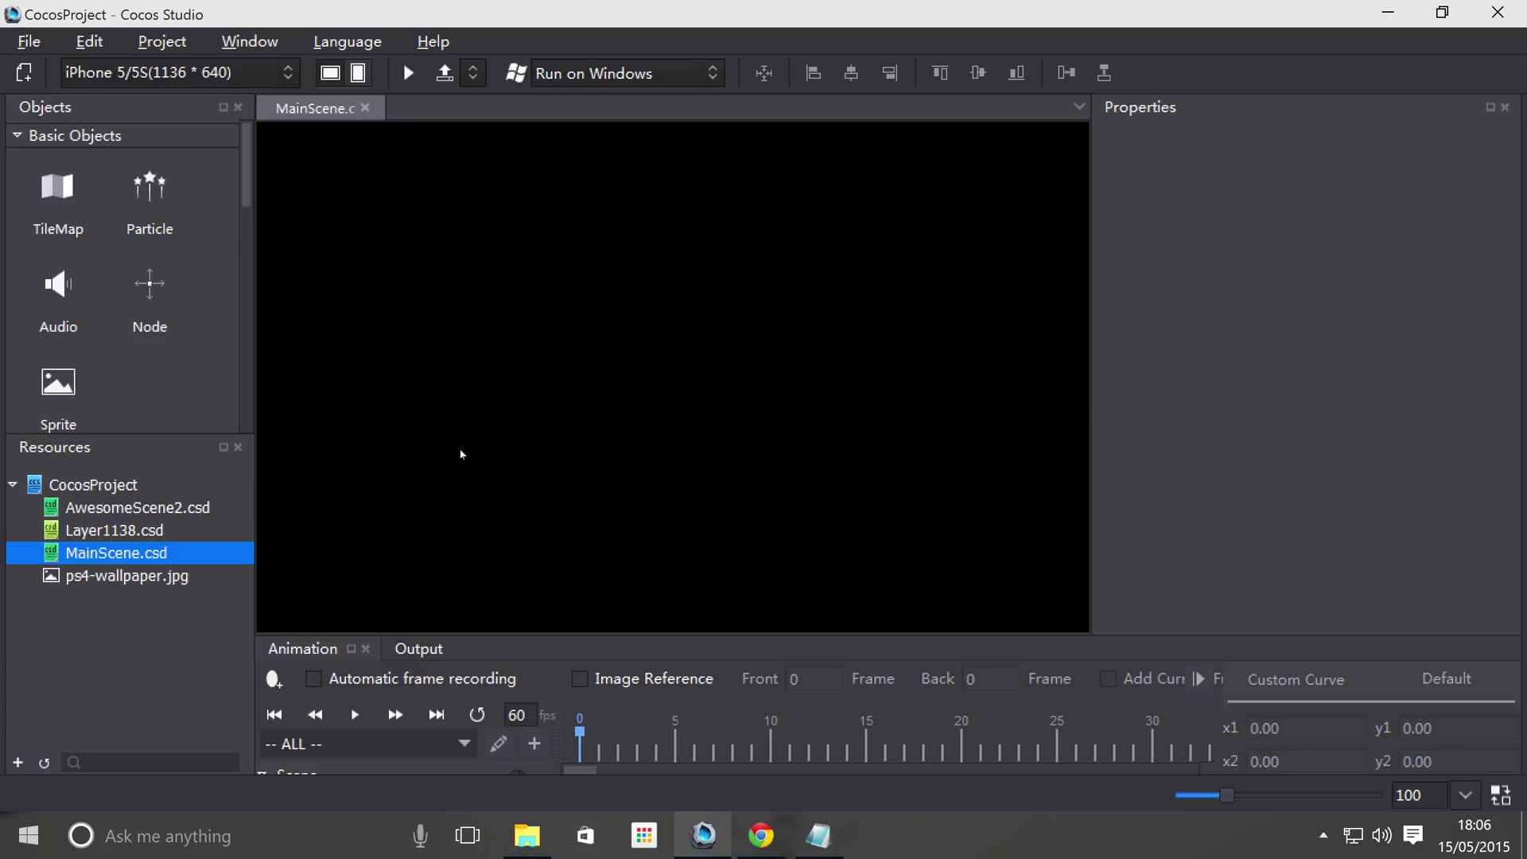
scroll(547, 476, down, 3)
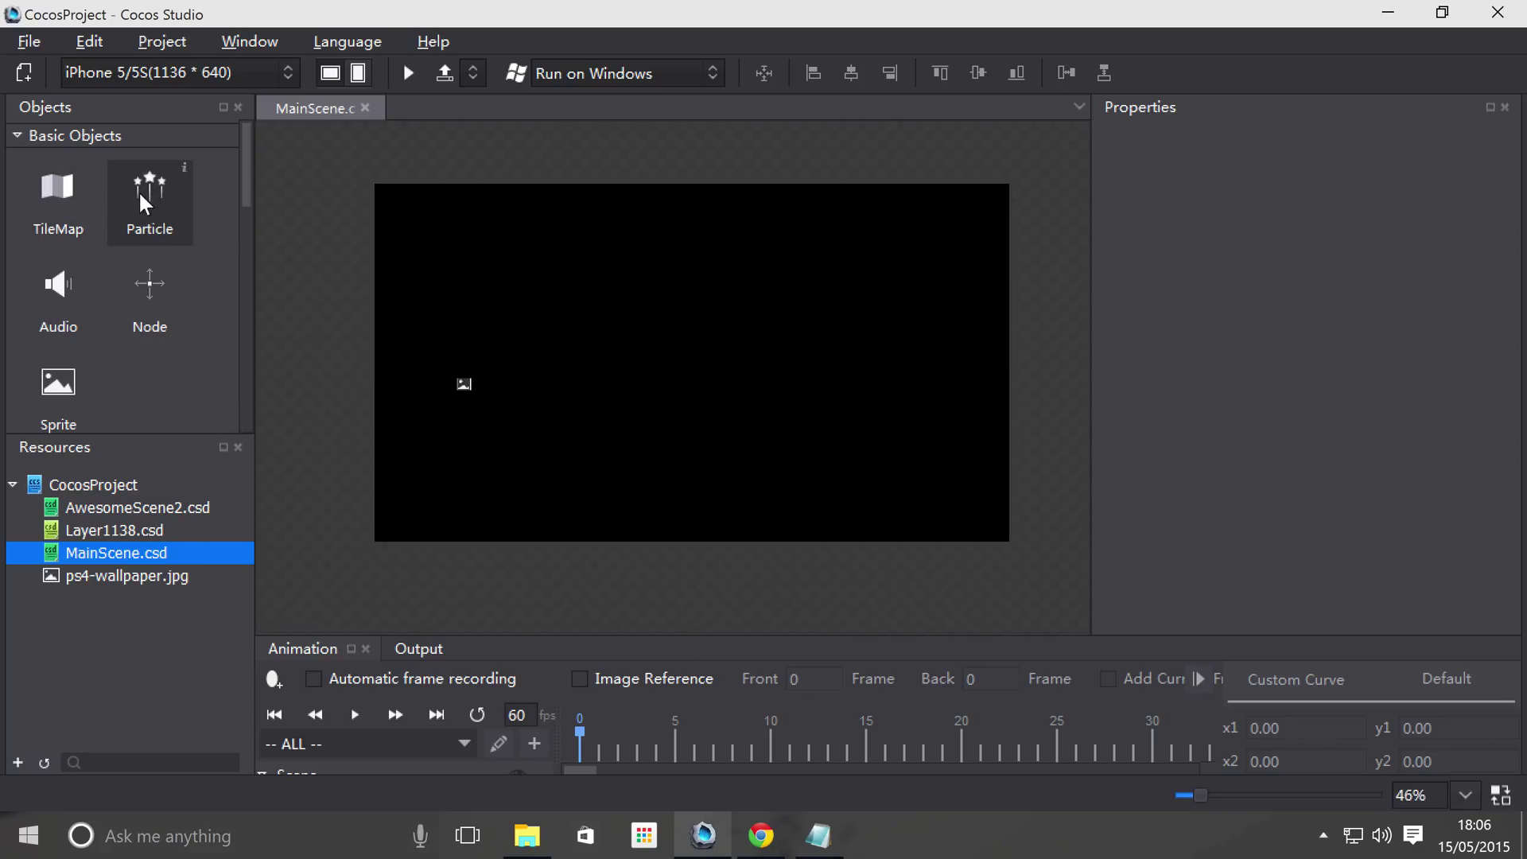
drag(151, 226, 629, 357)
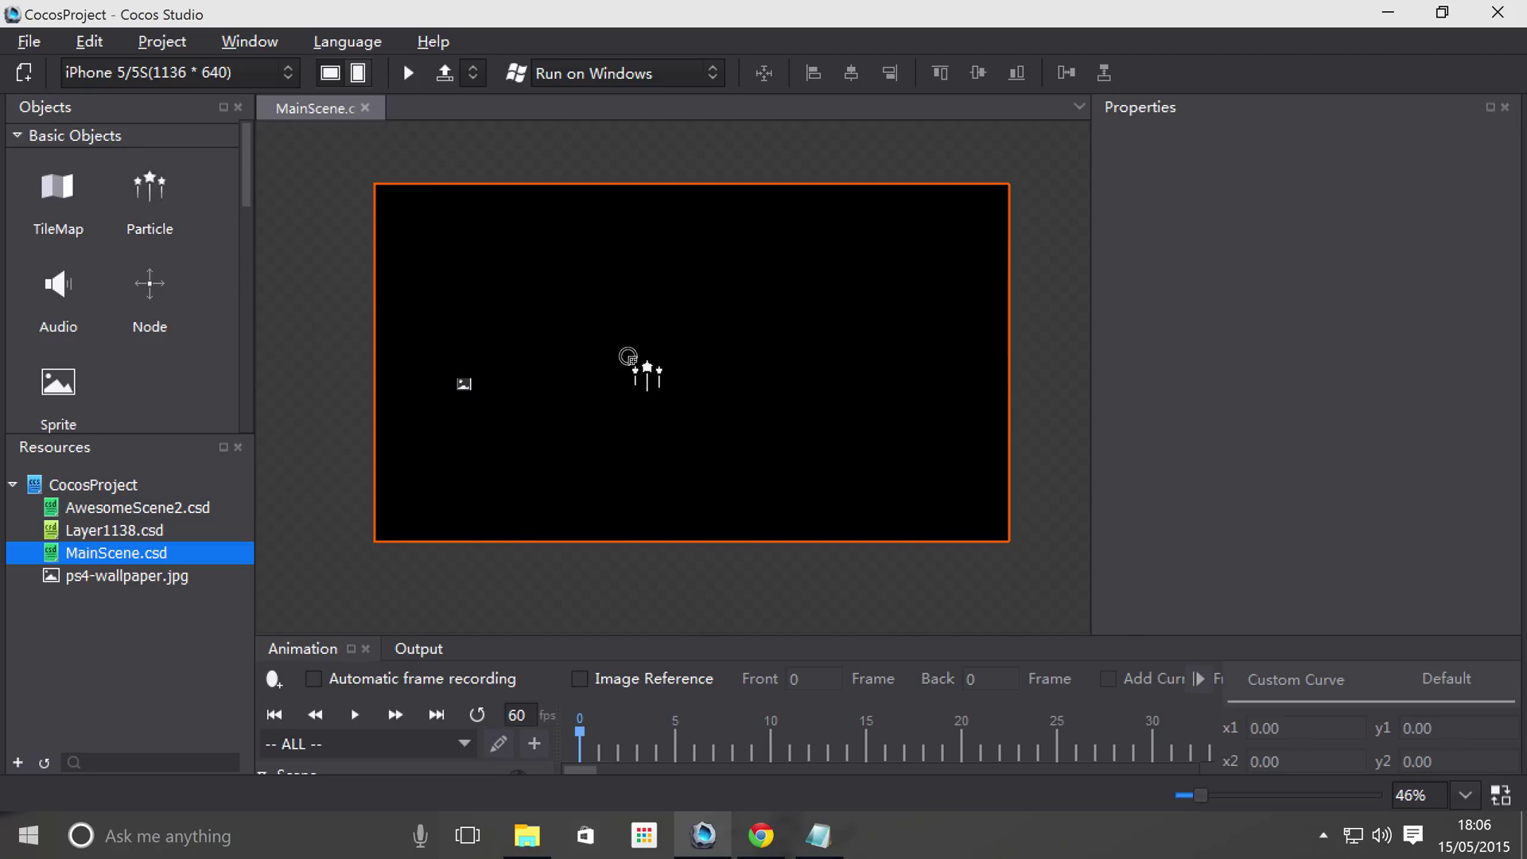
drag(688, 400, 697, 407)
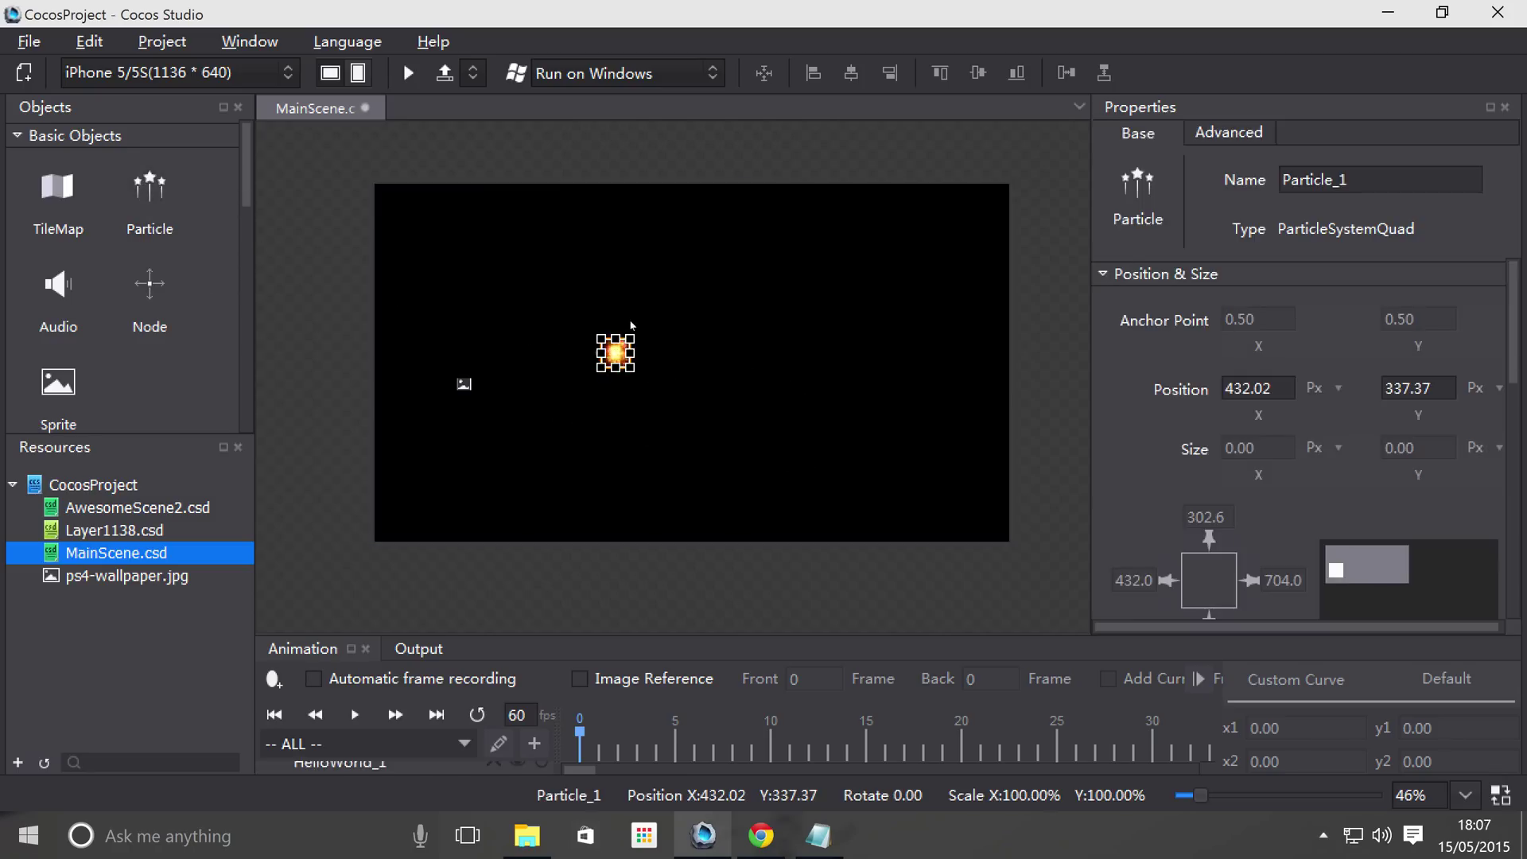
scroll(631, 325, up, 2)
click(647, 509)
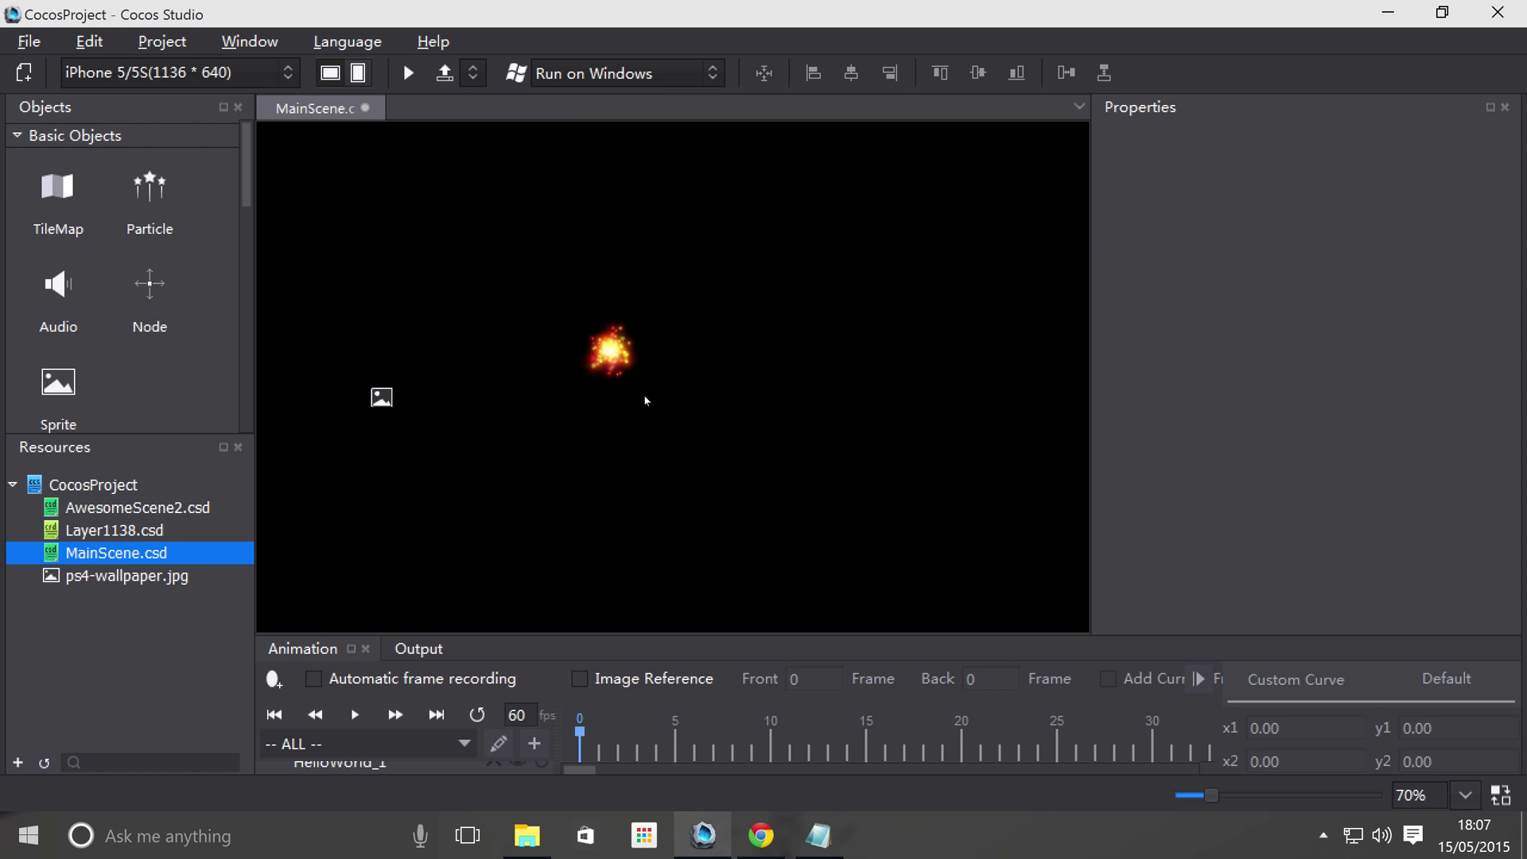
Step: Select Particle_1 and inspect its Feature settings: the Particle File chooser and Blend SRC options
click(611, 352)
scroll(1308, 447, down, 10)
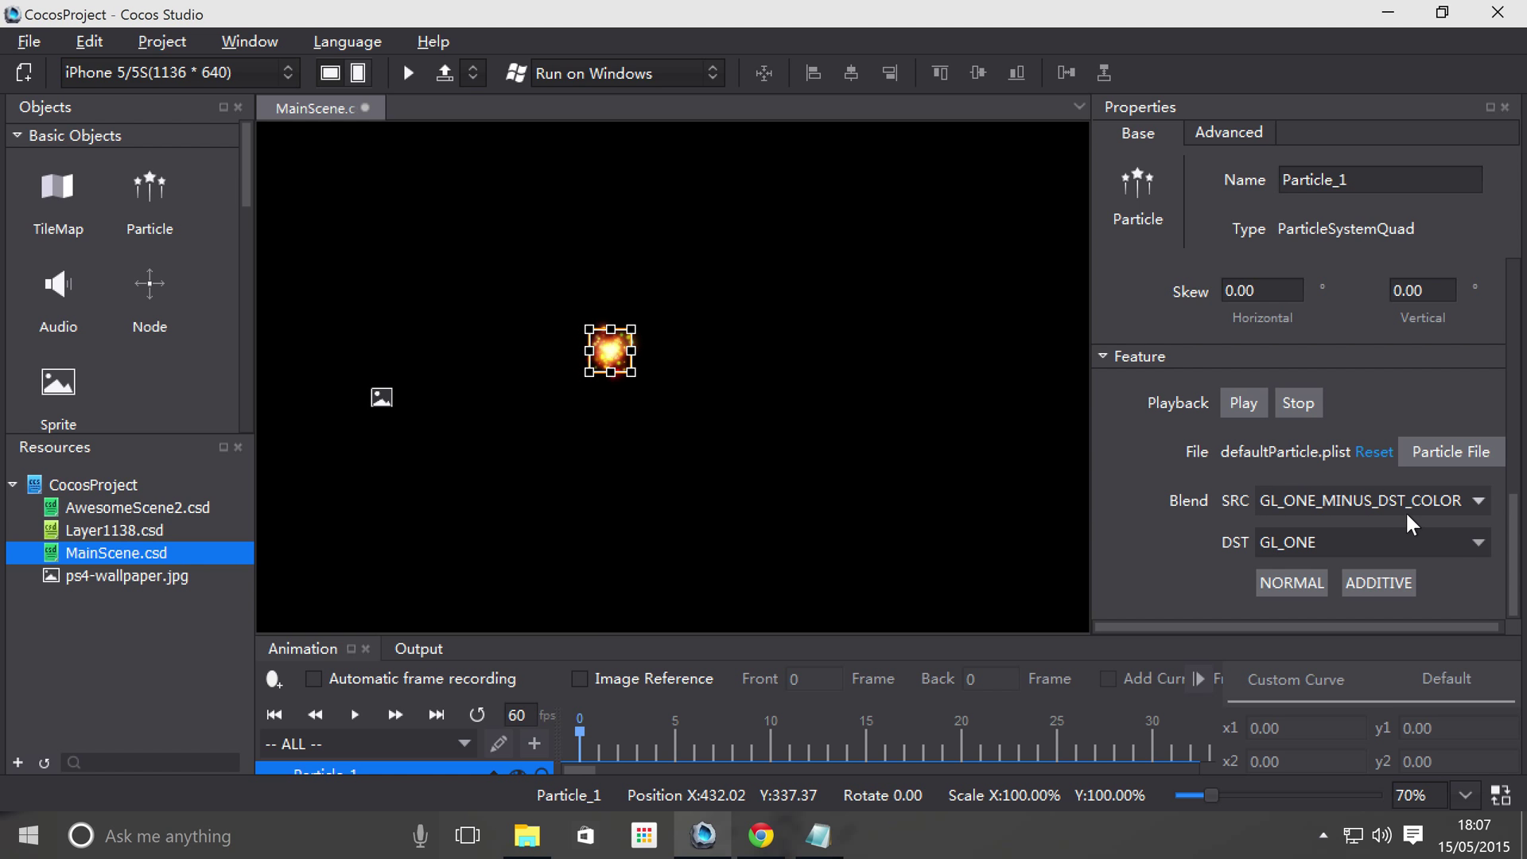
click(1425, 463)
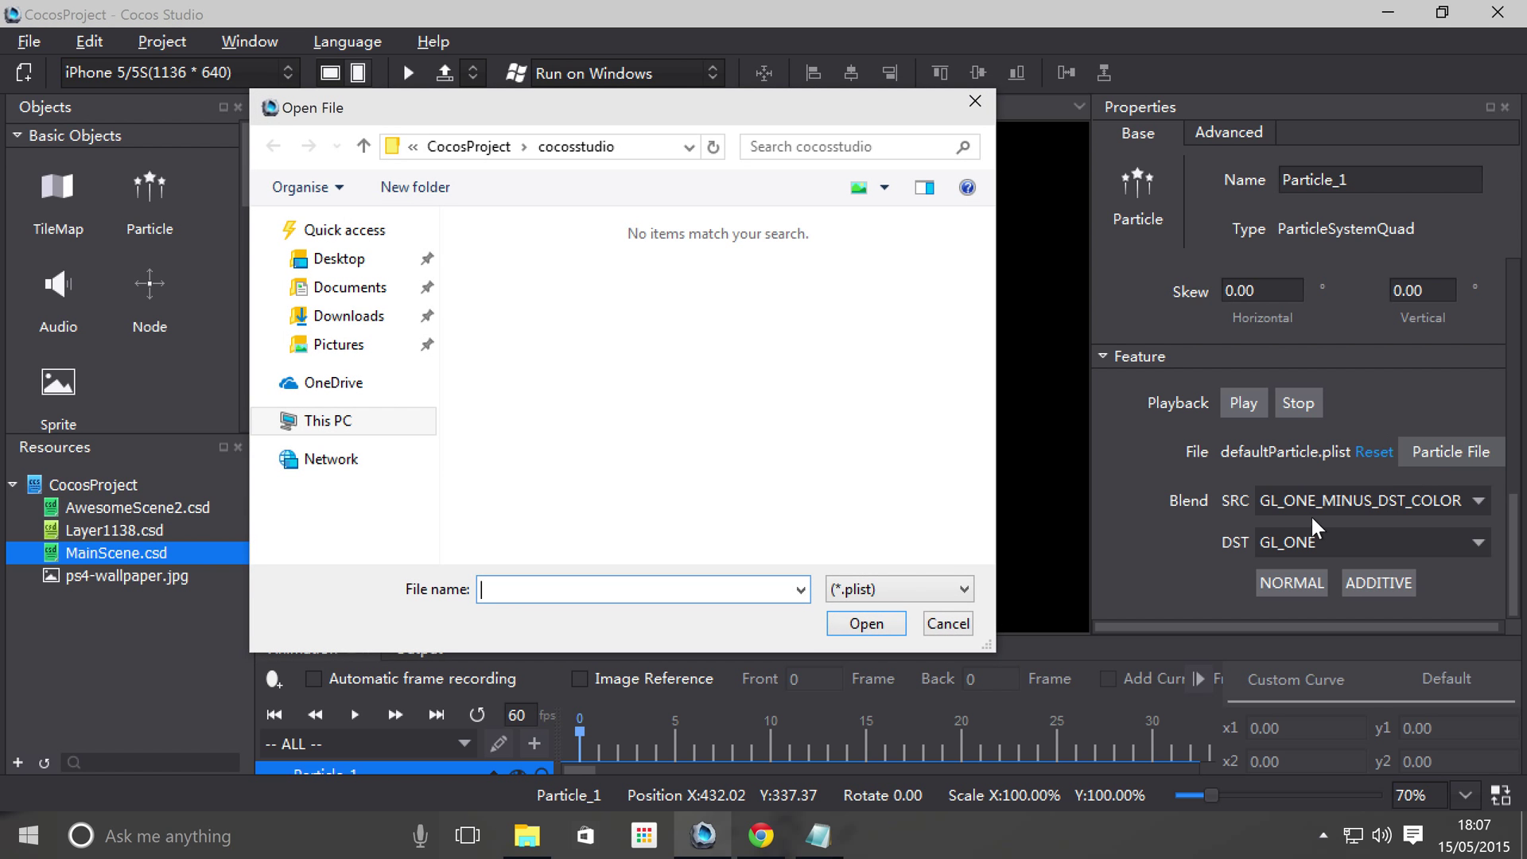
click(952, 624)
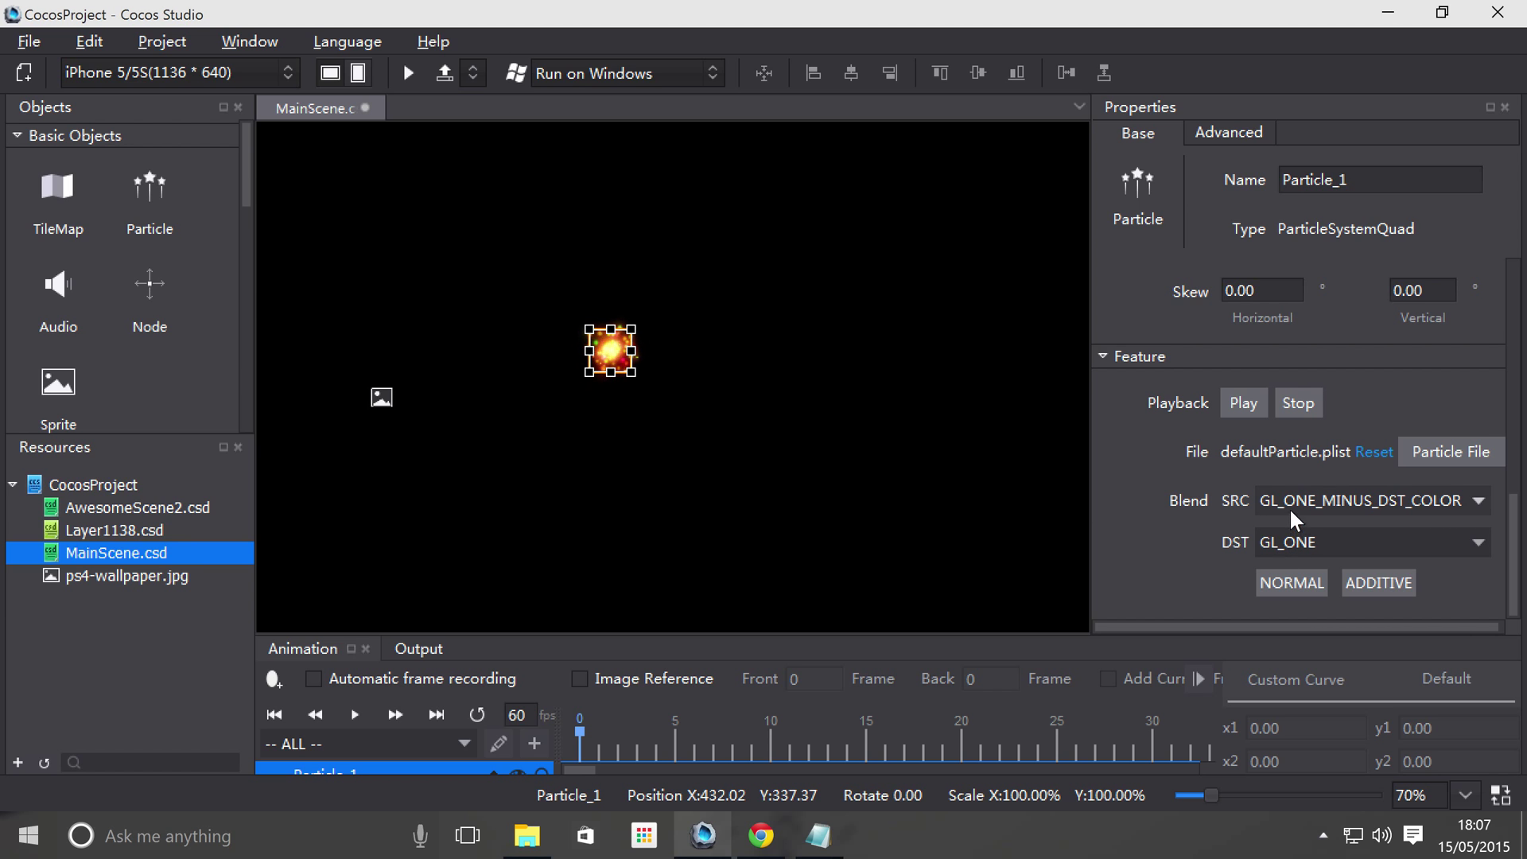
click(1288, 499)
click(1172, 514)
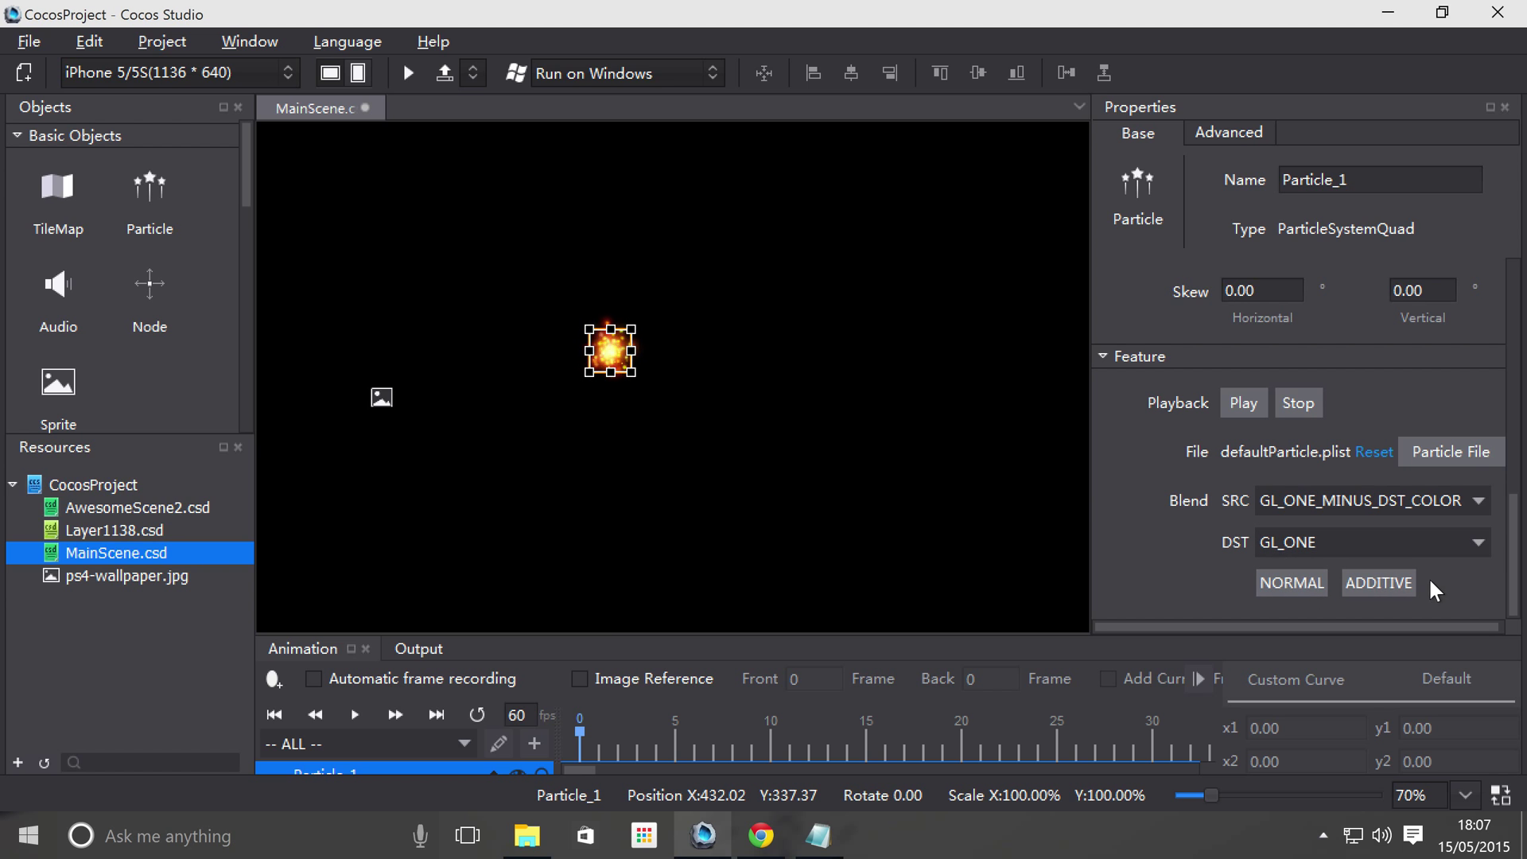
click(1475, 459)
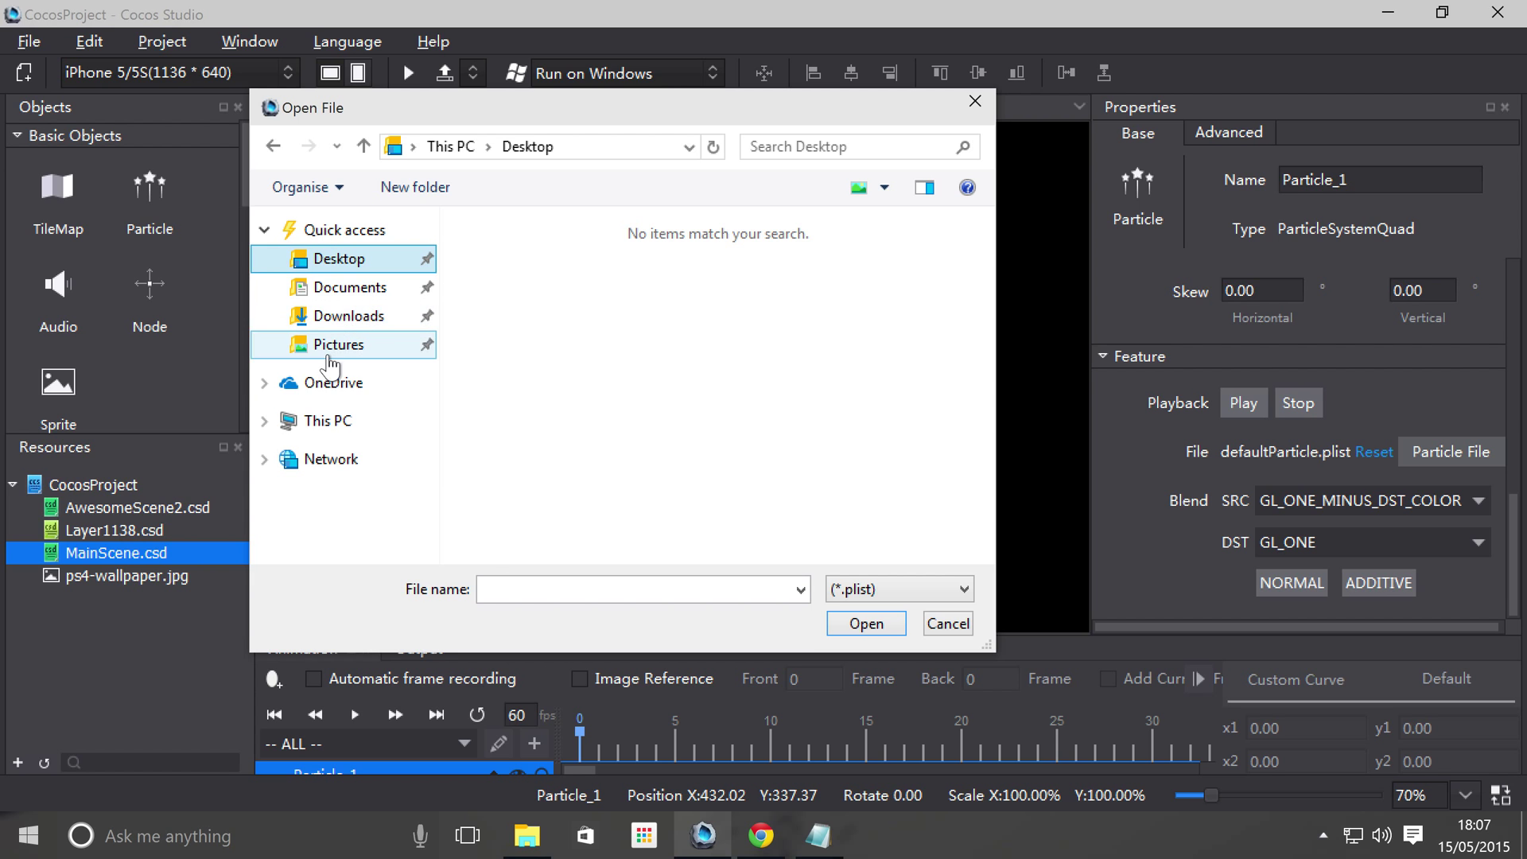
Step: Load particle_texture.plist from This PC > Downloads as Particle_1's particle file
click(265, 419)
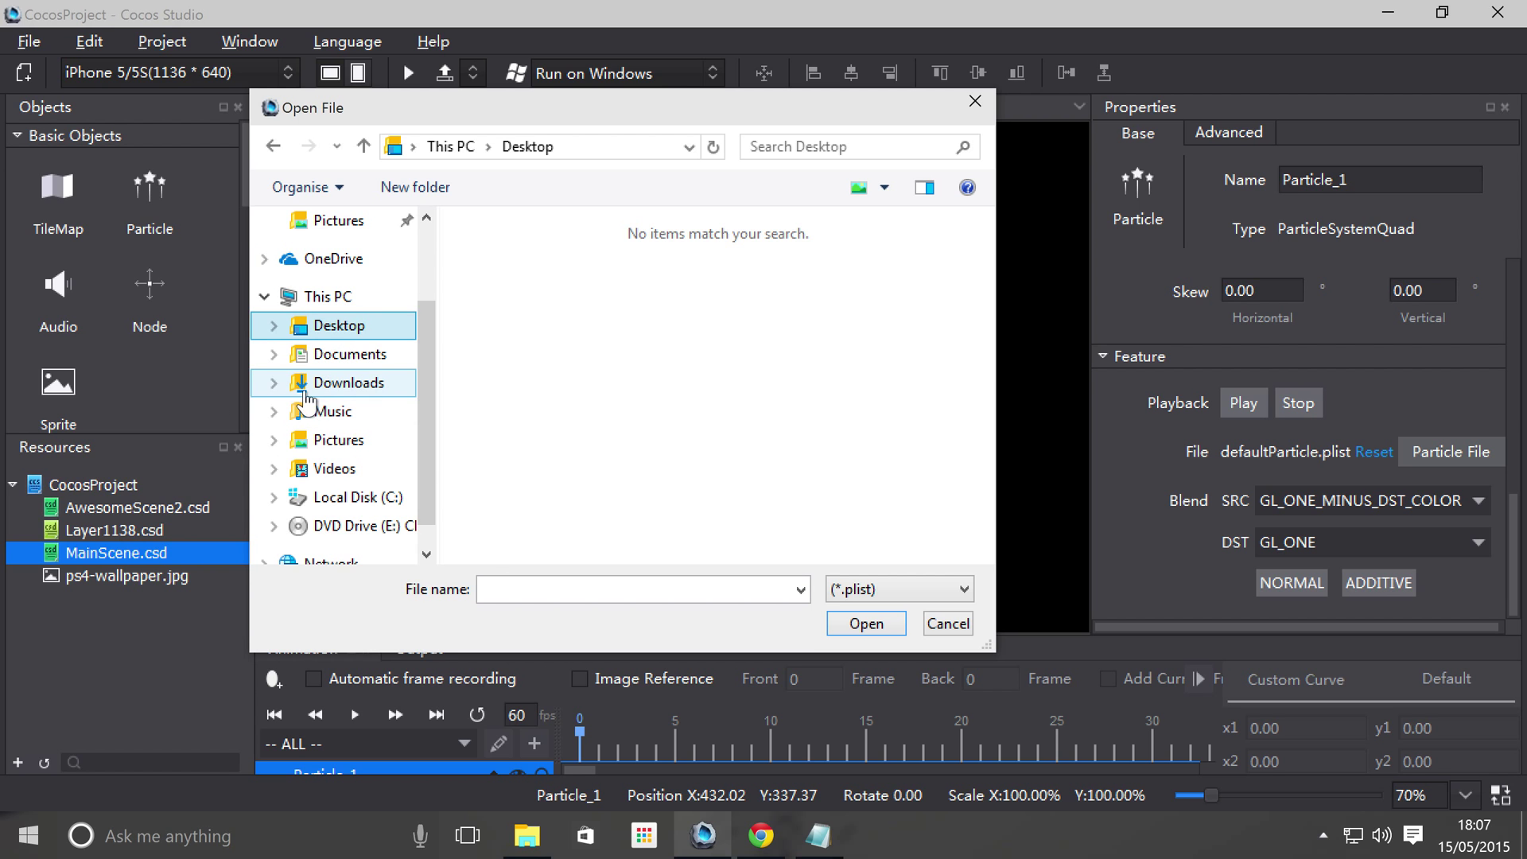
click(587, 287)
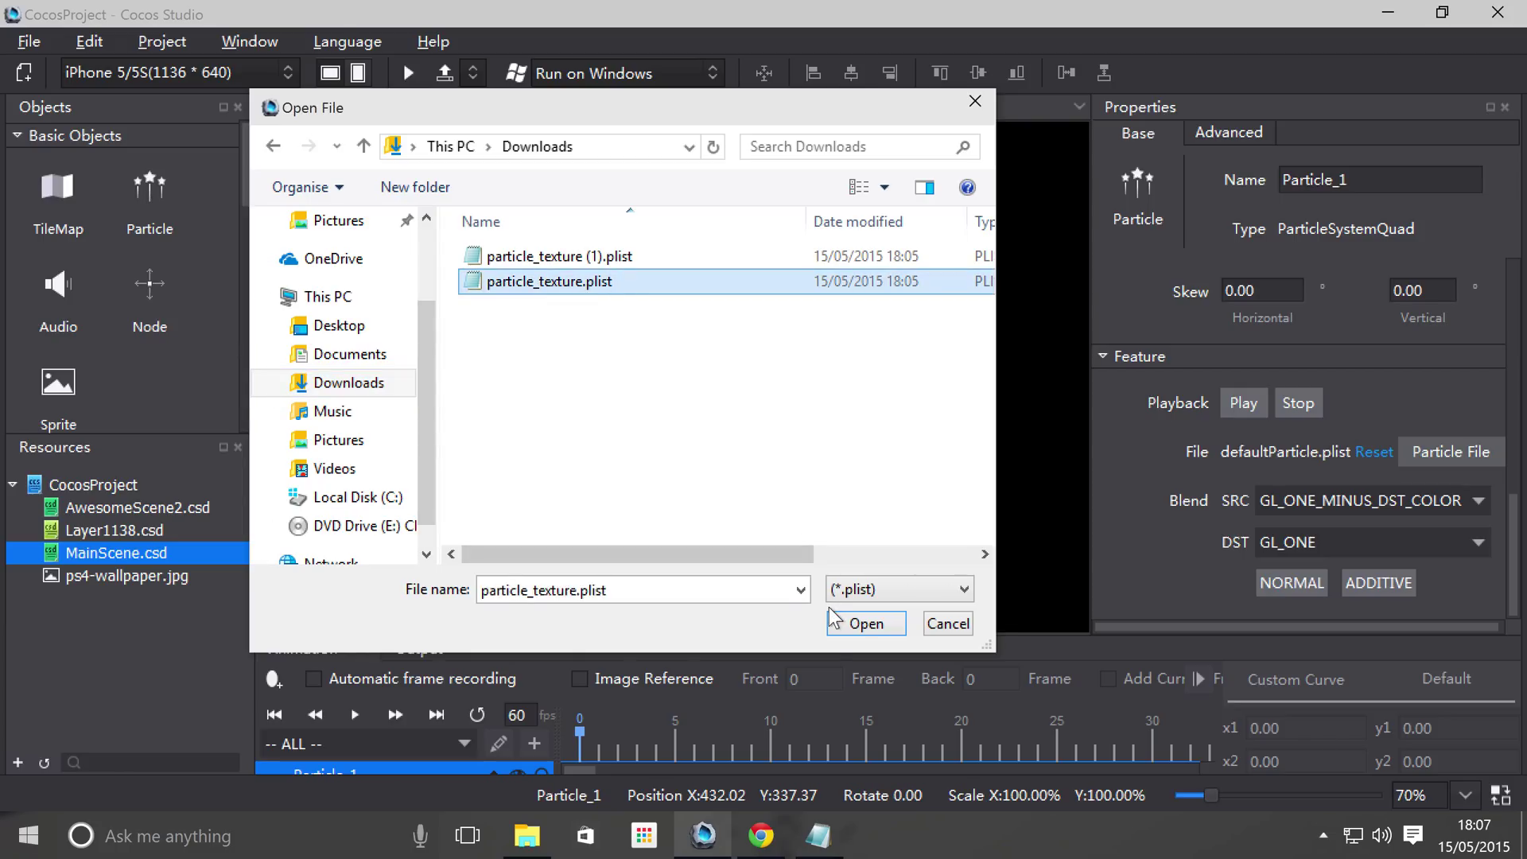
click(865, 622)
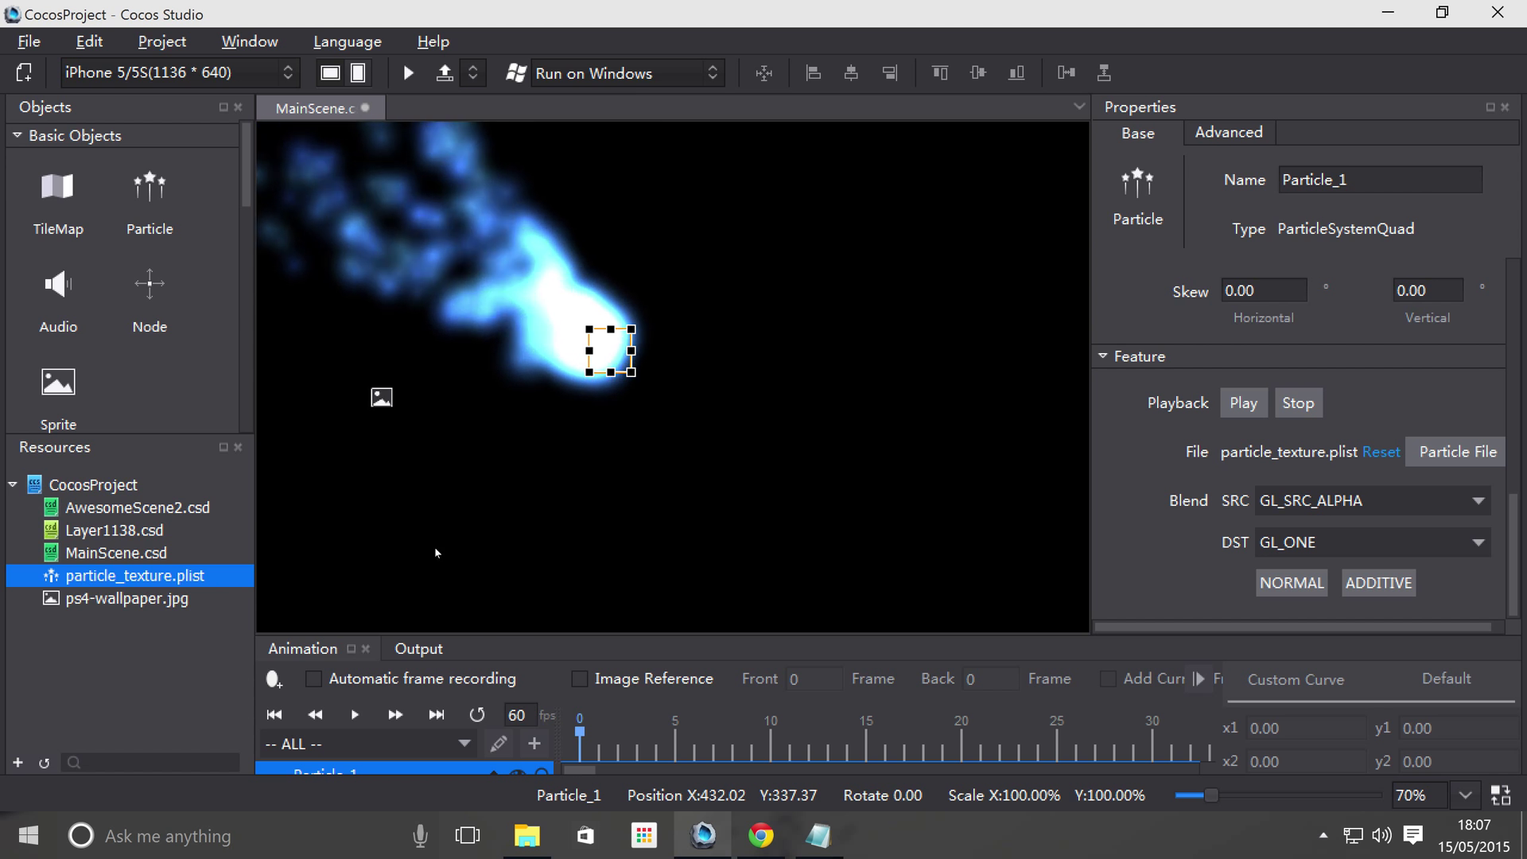
Step: Move Particle_1 to about 491.21, 303.99 and restart its blue effect playback
drag(622, 343, 711, 433)
scroll(714, 434, down, 4)
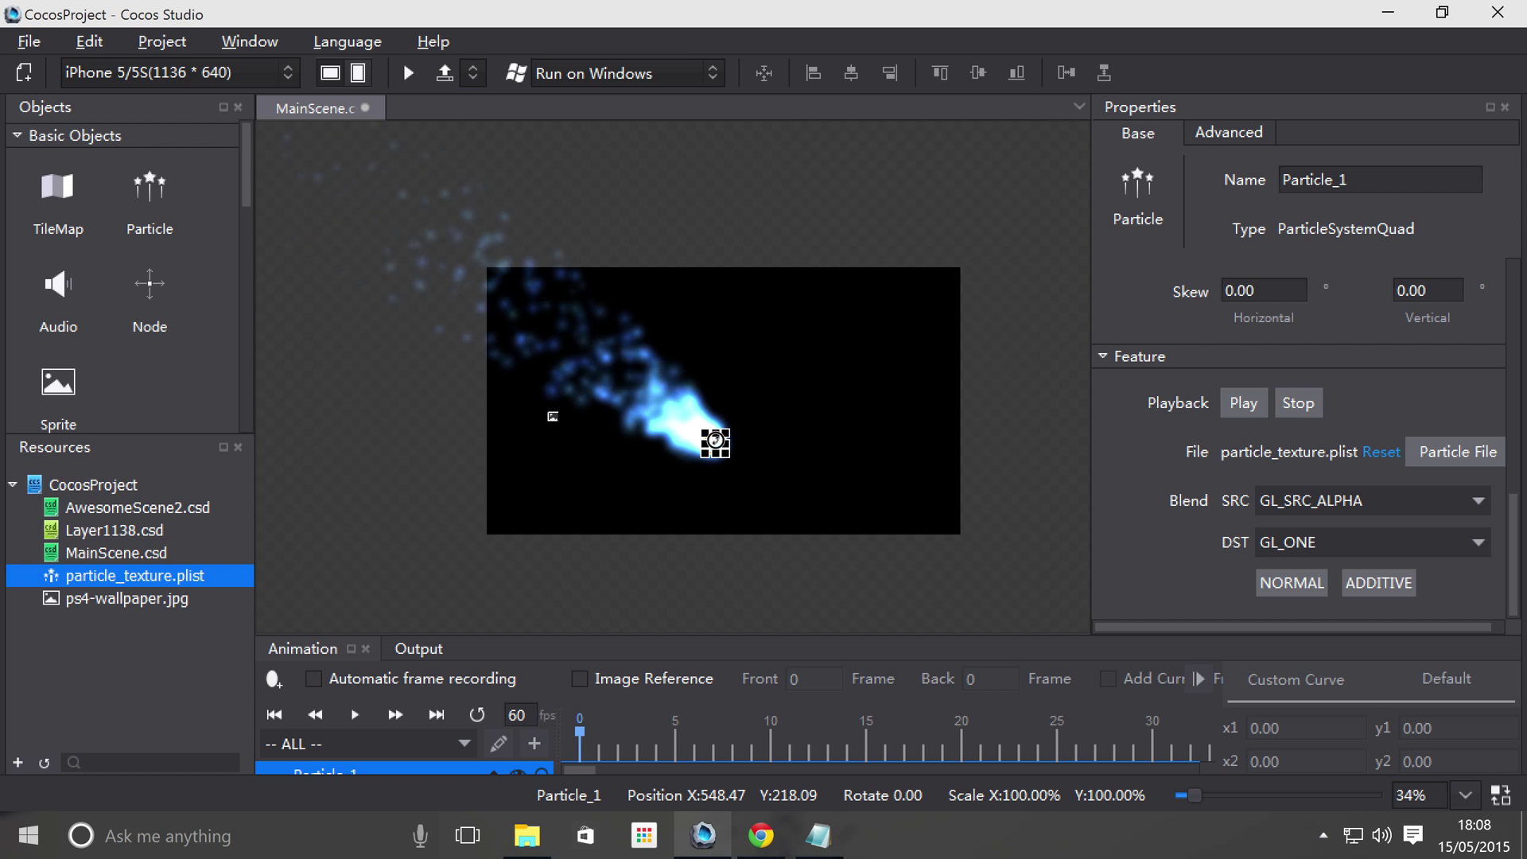
scroll(697, 409, up, 3)
click(803, 451)
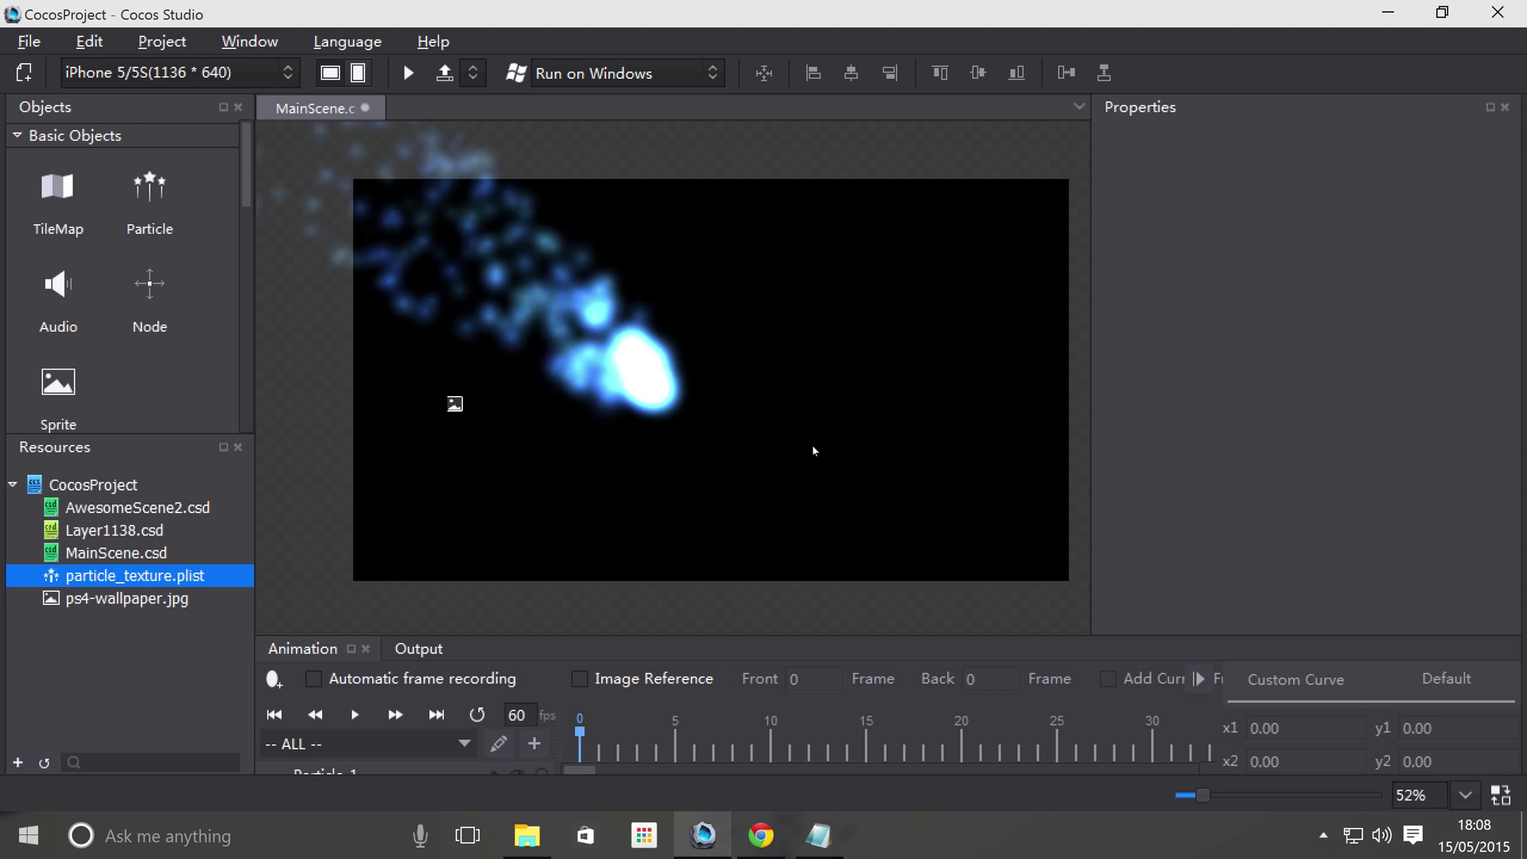
click(689, 391)
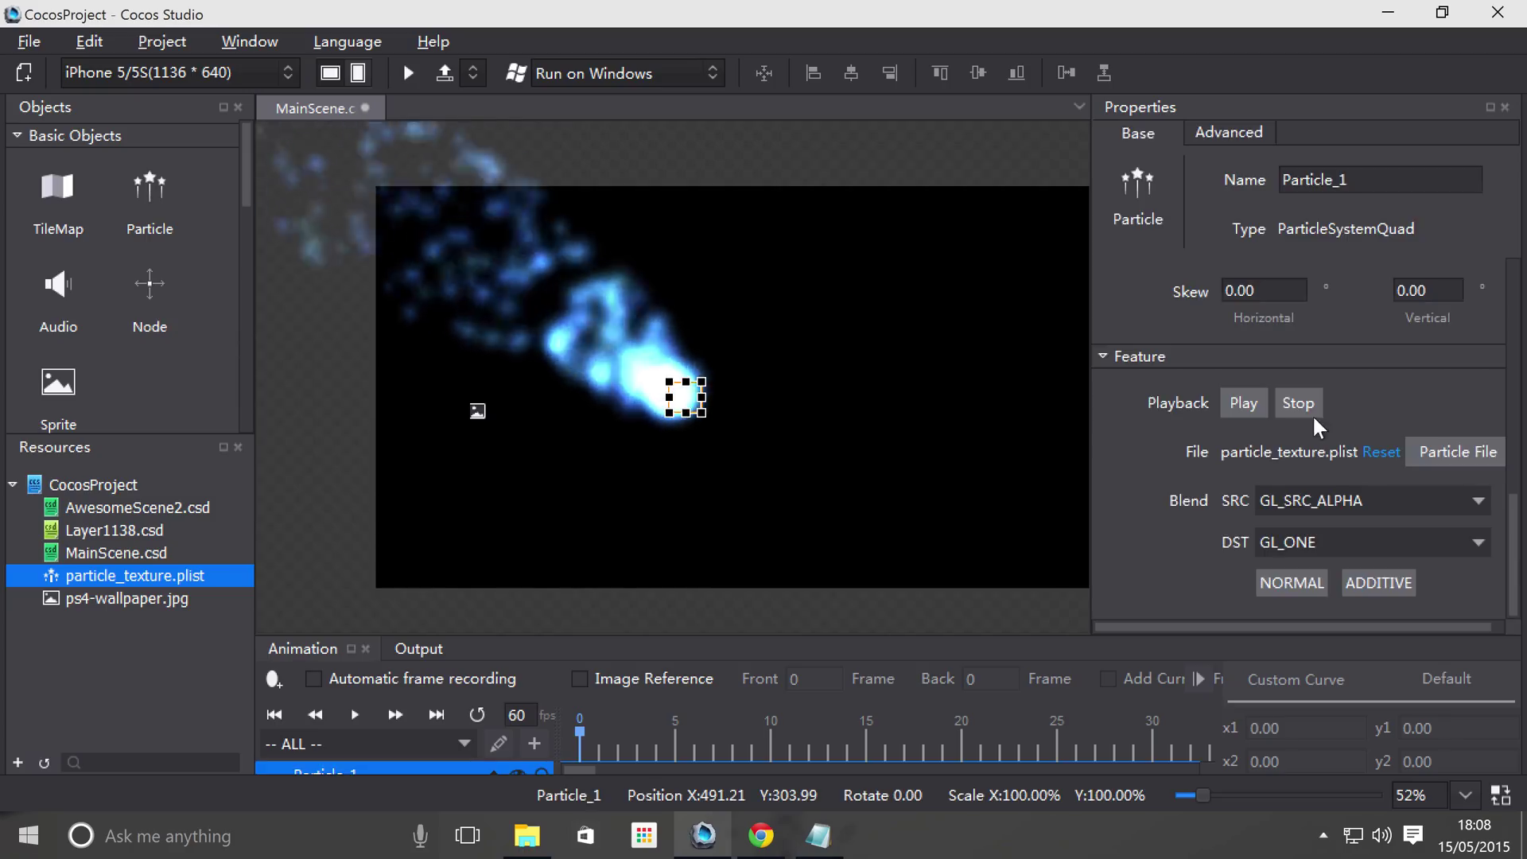
click(1244, 403)
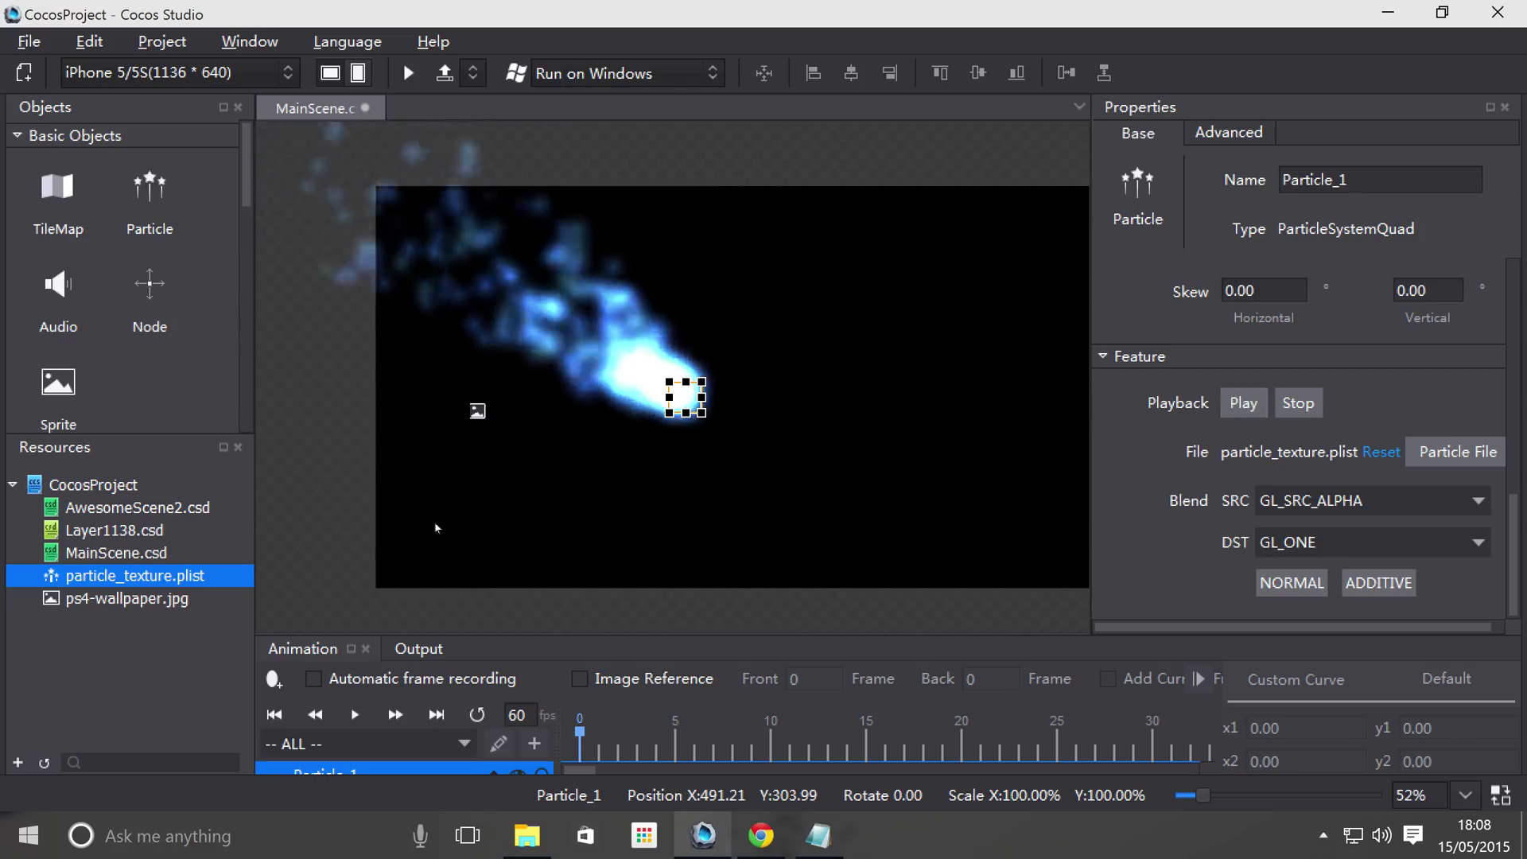
Step: Reset Particle_1 to defaultParticle.plist, then reapply particle_texture.plist to restore the blue trail
click(1379, 452)
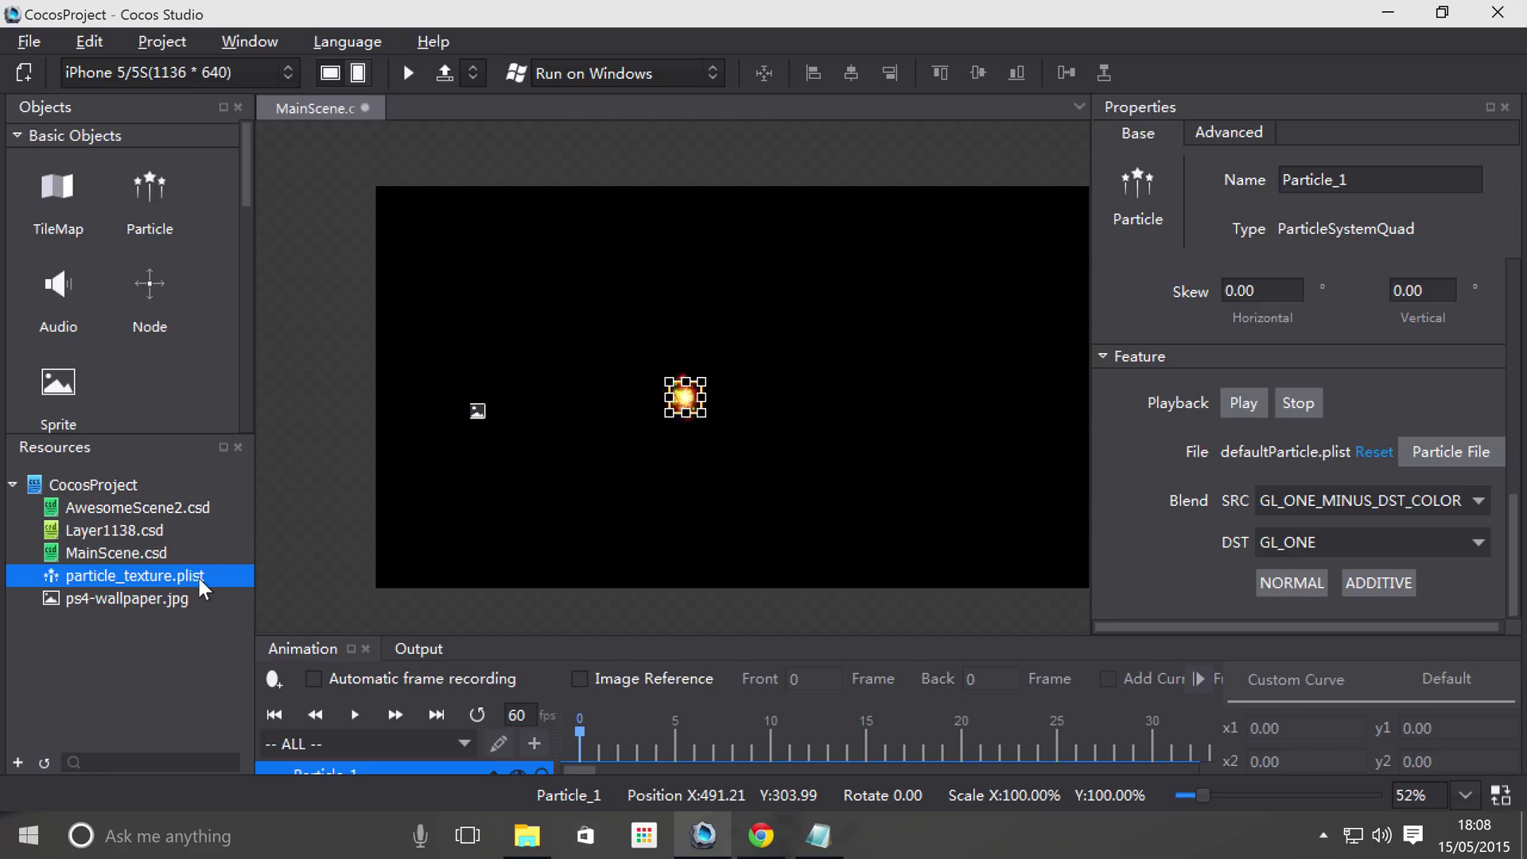
drag(197, 574, 812, 501)
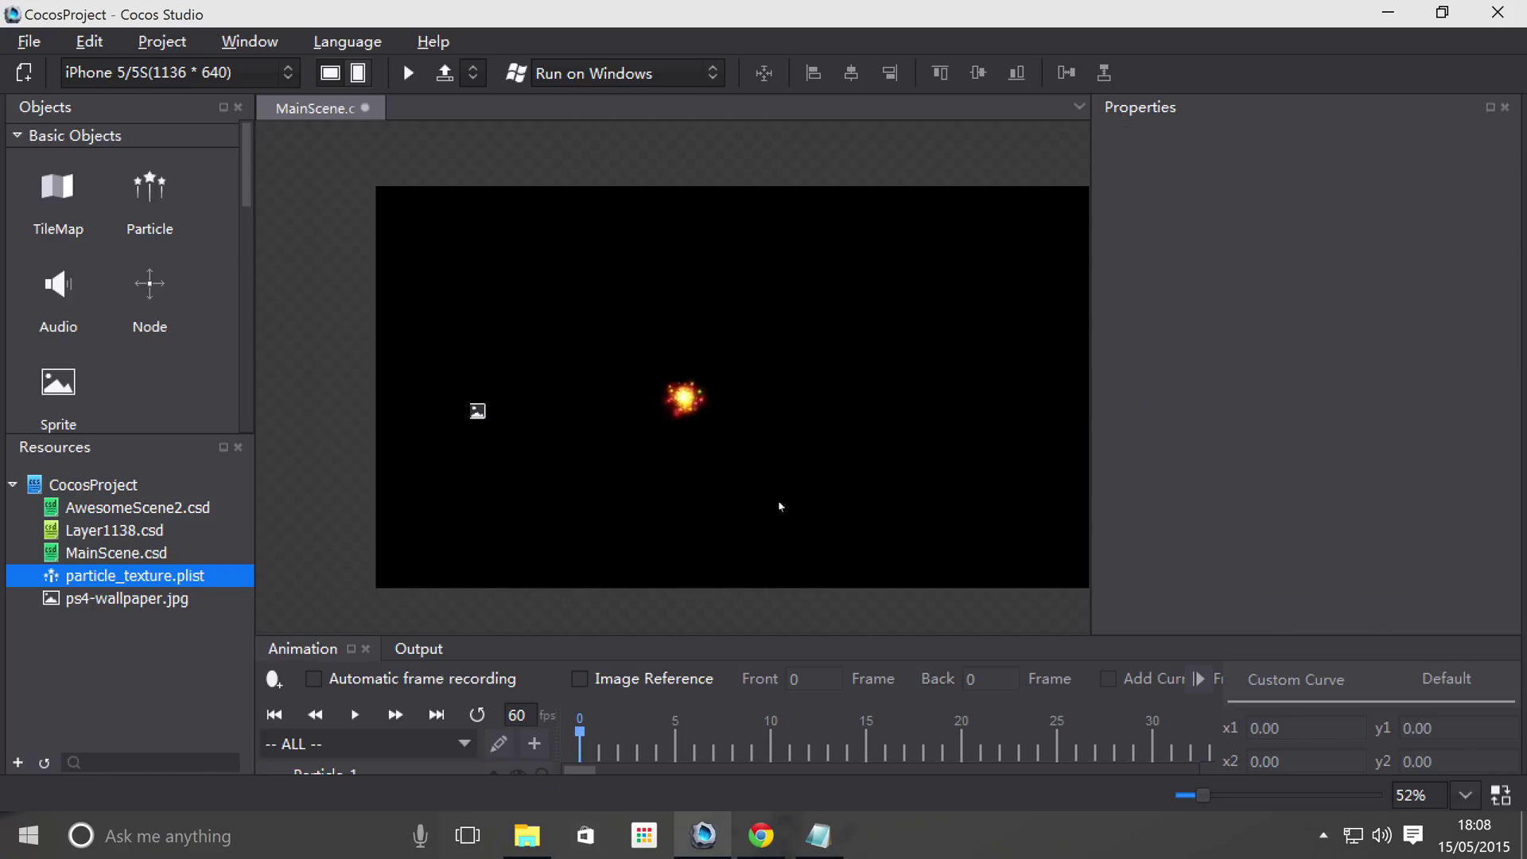
click(679, 410)
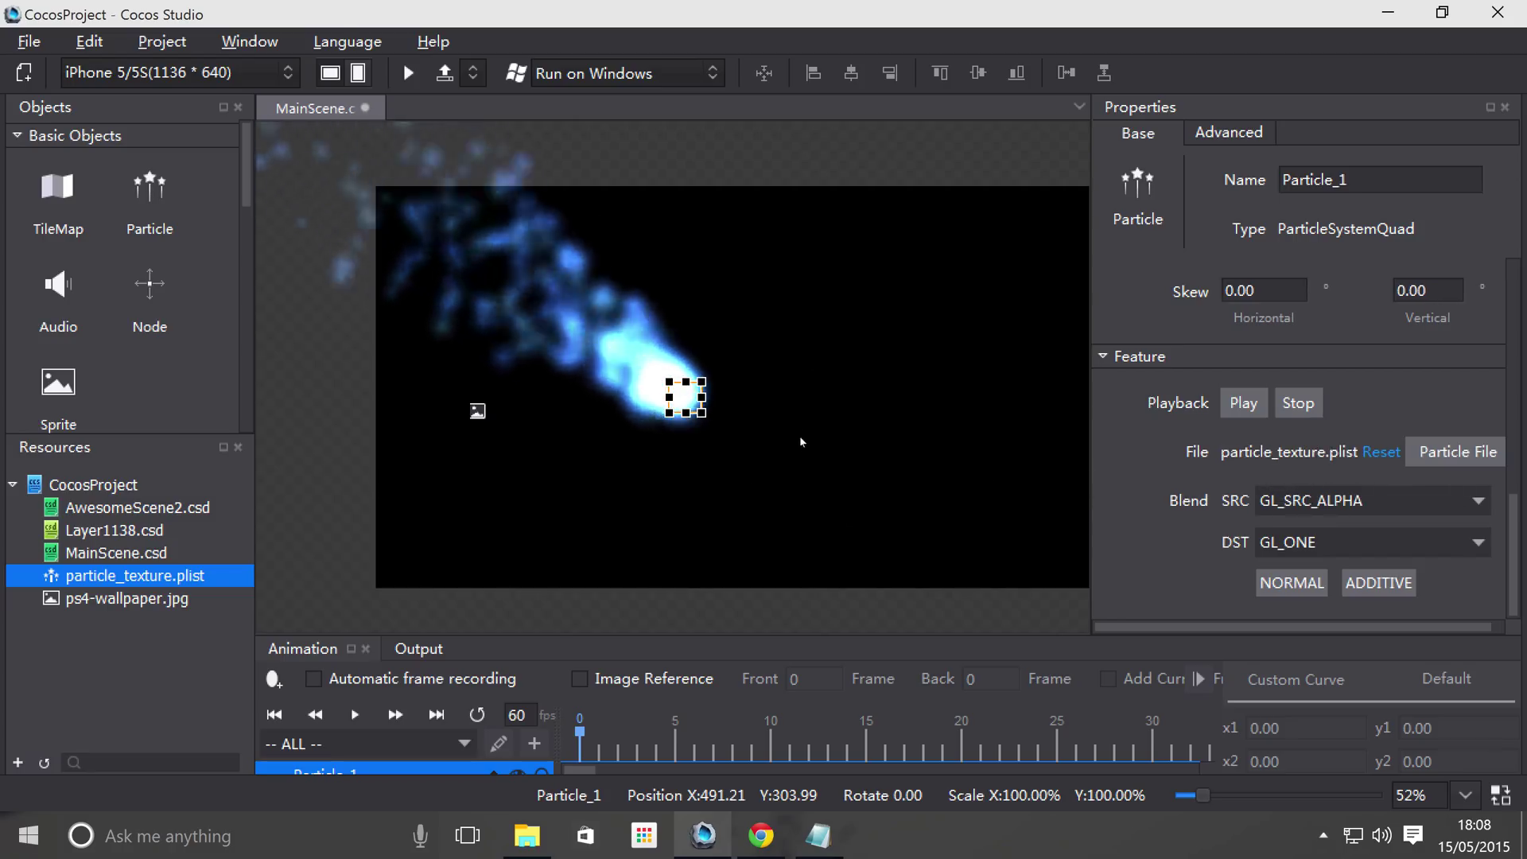
scroll(775, 435, up, 2)
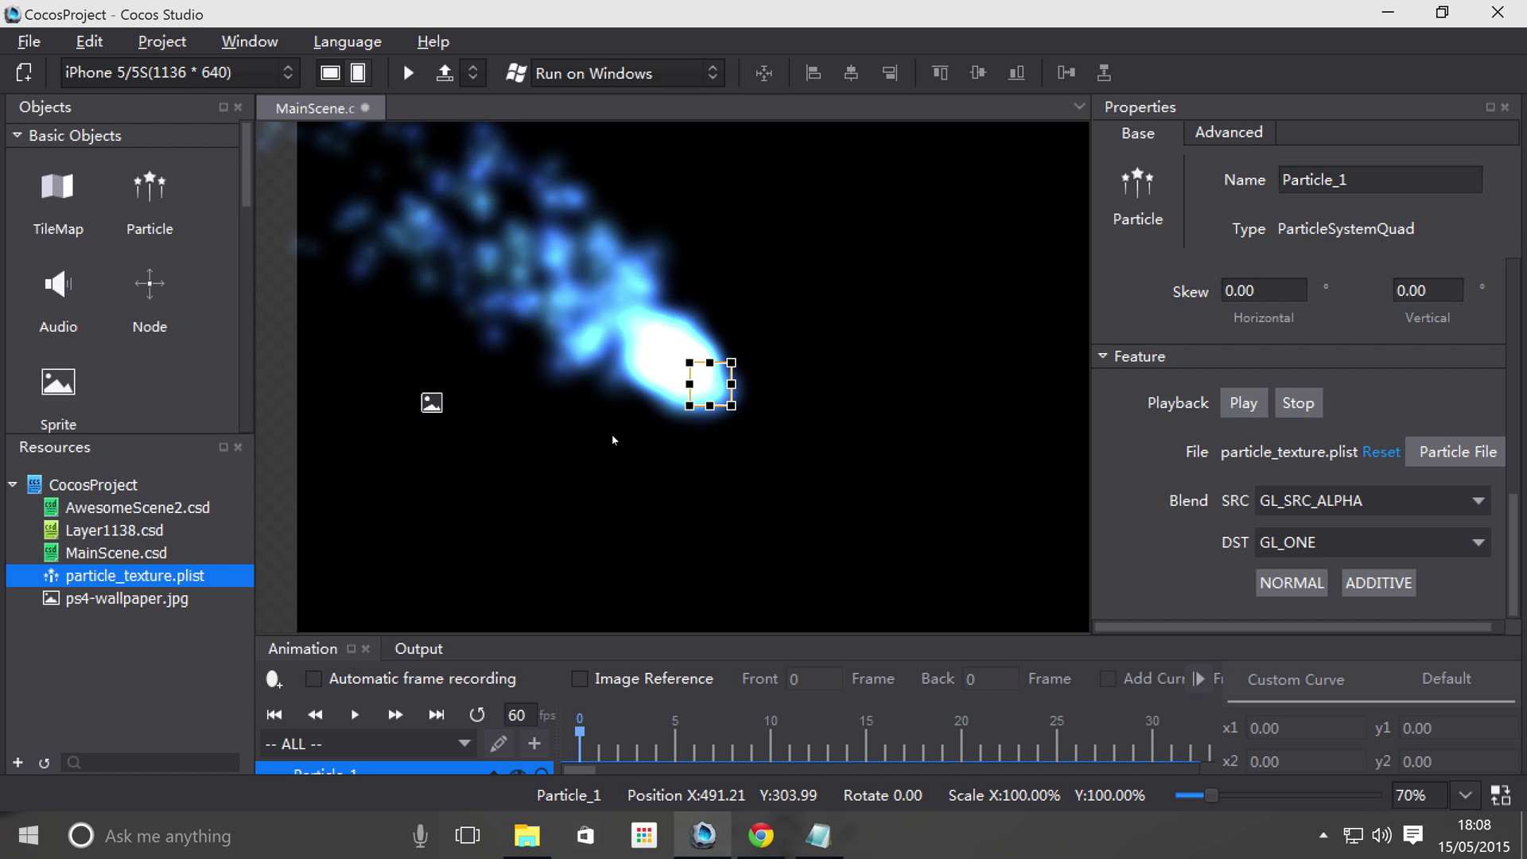
Step: Save MainScene.csd, preview the blue trail in Cocos Simulator, and close the simulator
click(409, 72)
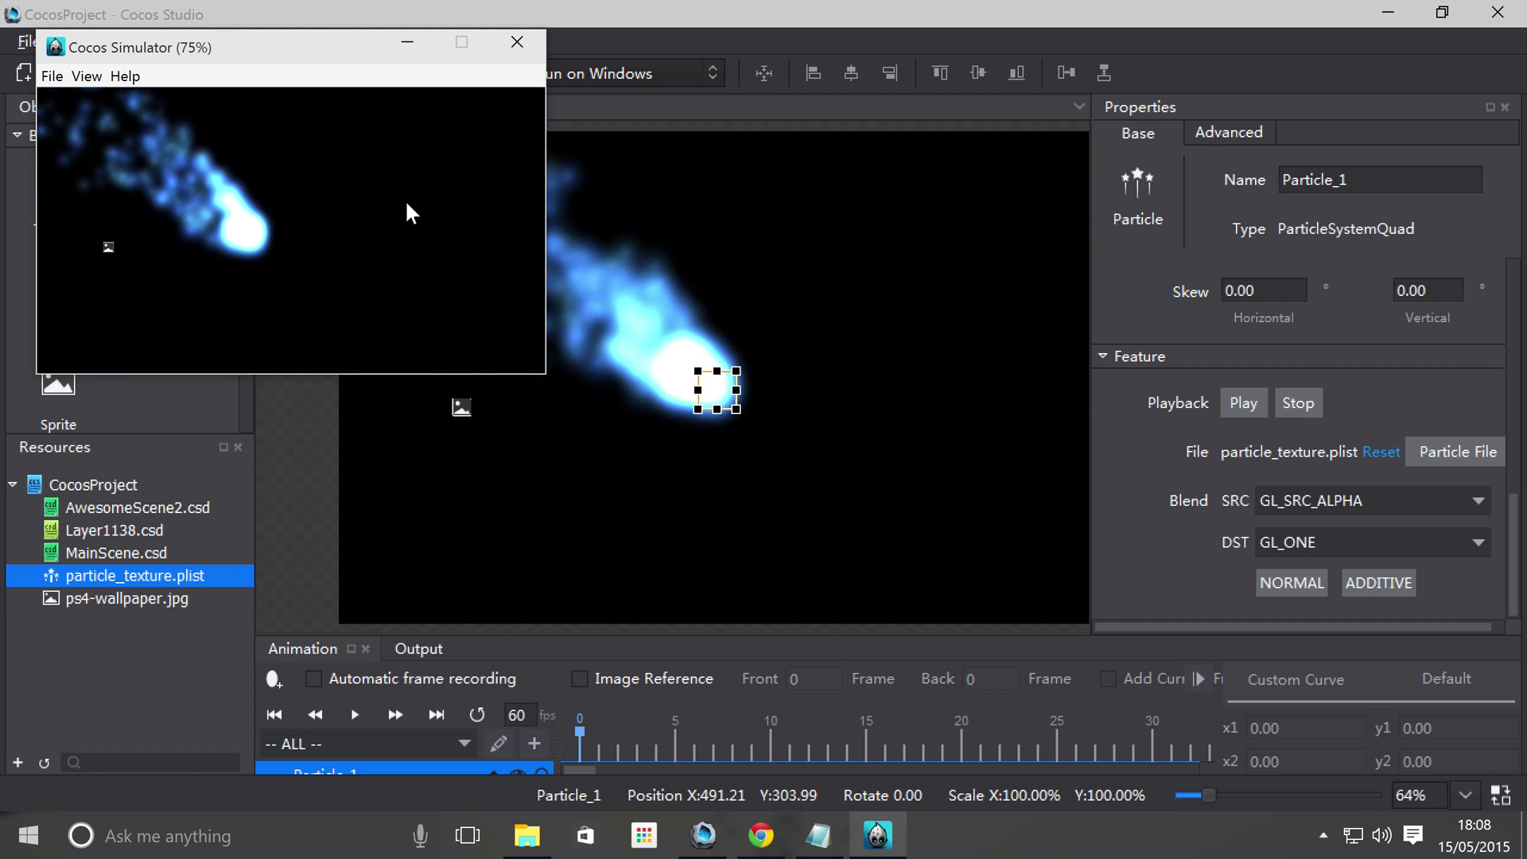
click(505, 32)
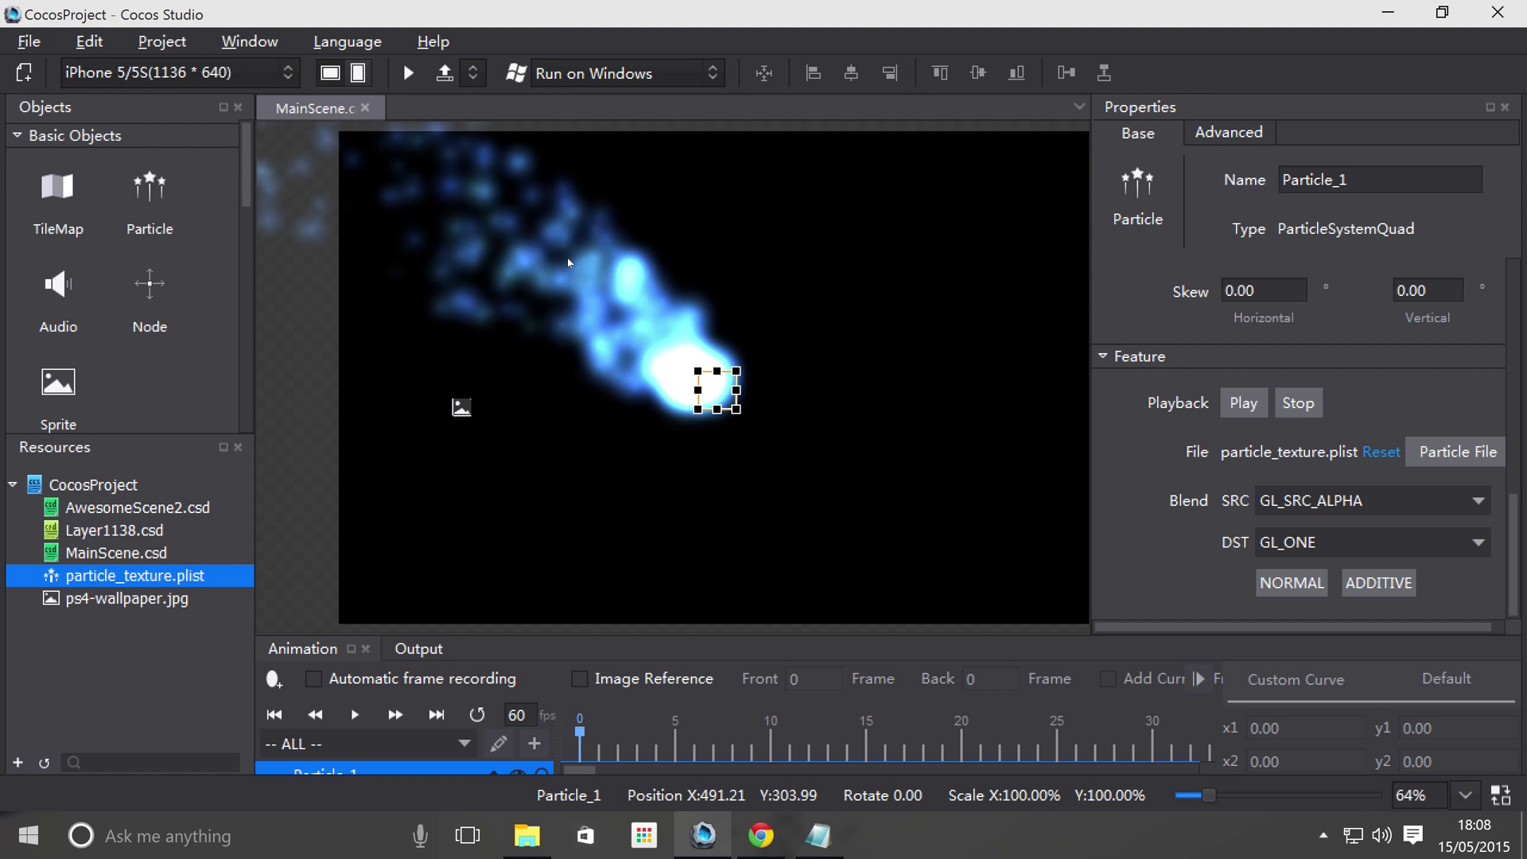